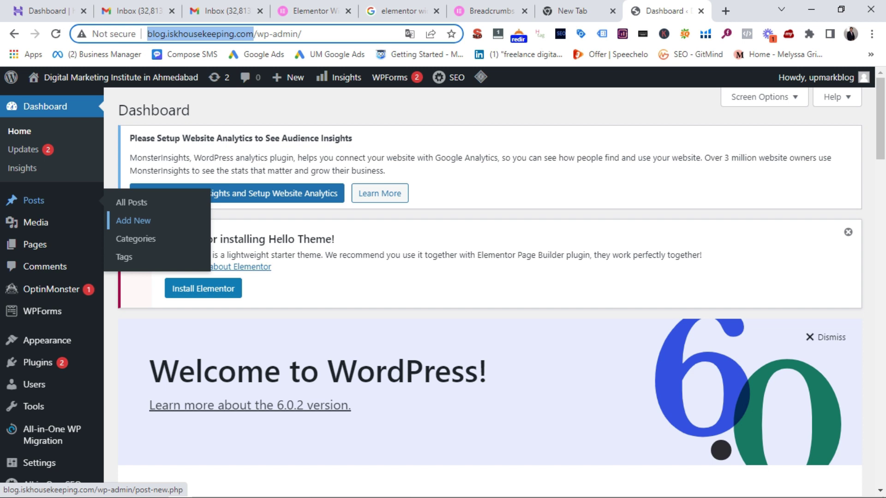
Switch to the Elementor website, open its Cloud Website feature page and look through the page.
mouse_move(35, 244)
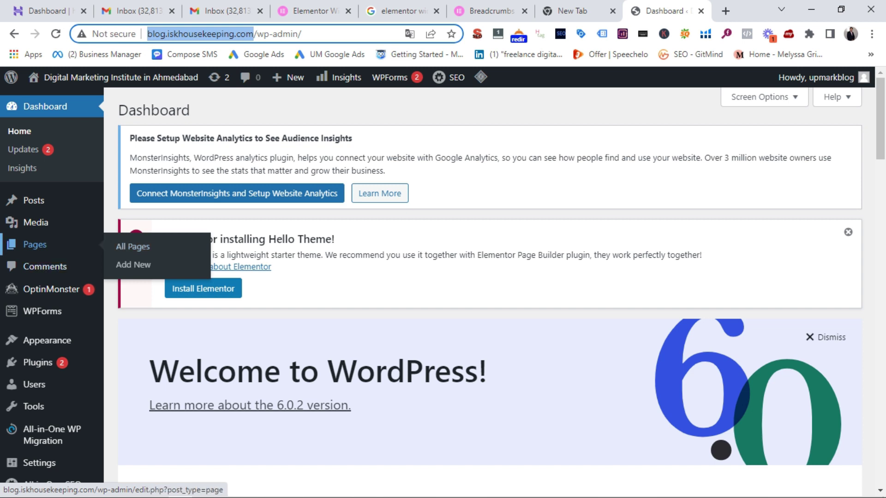
click(314, 11)
scroll(443, 282, up, 8)
mouse_move(197, 90)
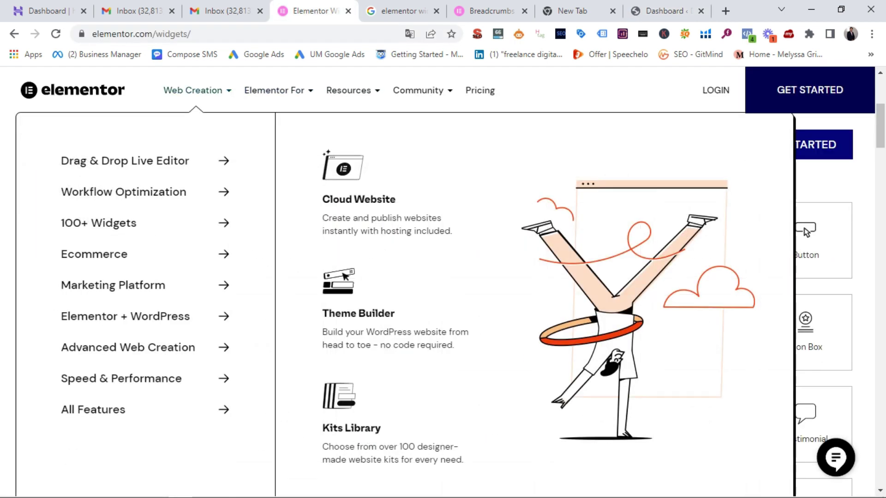
mouse_move(274, 91)
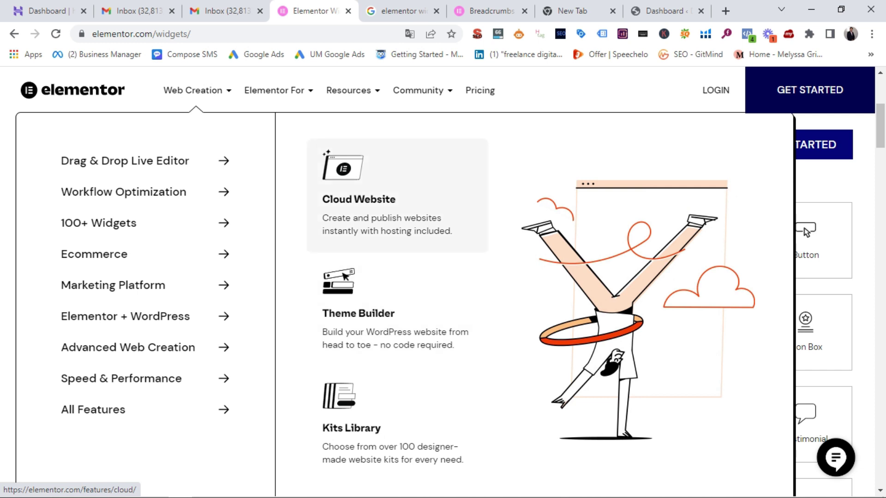
click(358, 199)
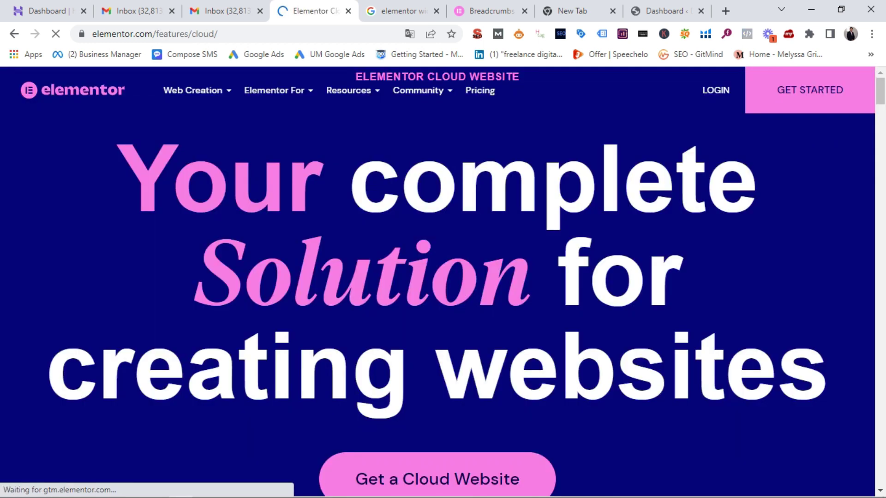
scroll(437, 282, down, 20)
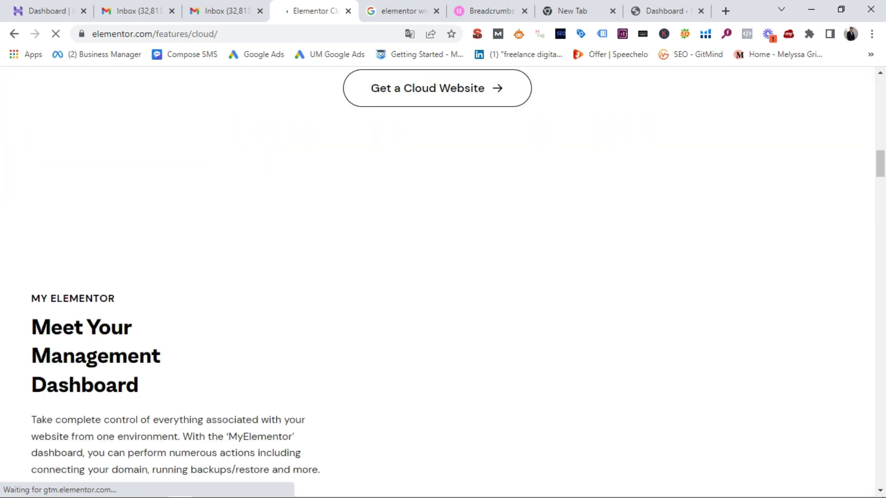
Return to the WordPress dashboard, open the Comments list and check which bulk actions are available for comments.
click(664, 11)
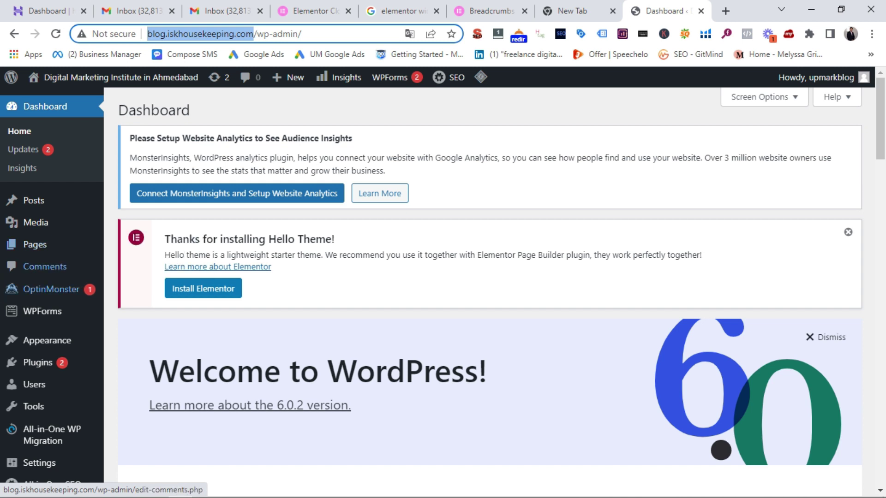
click(45, 267)
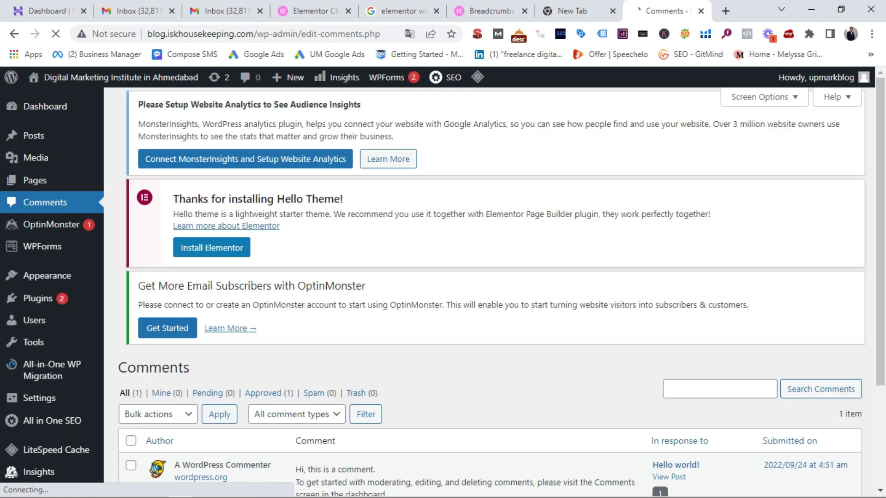
scroll(490, 291, down, 3)
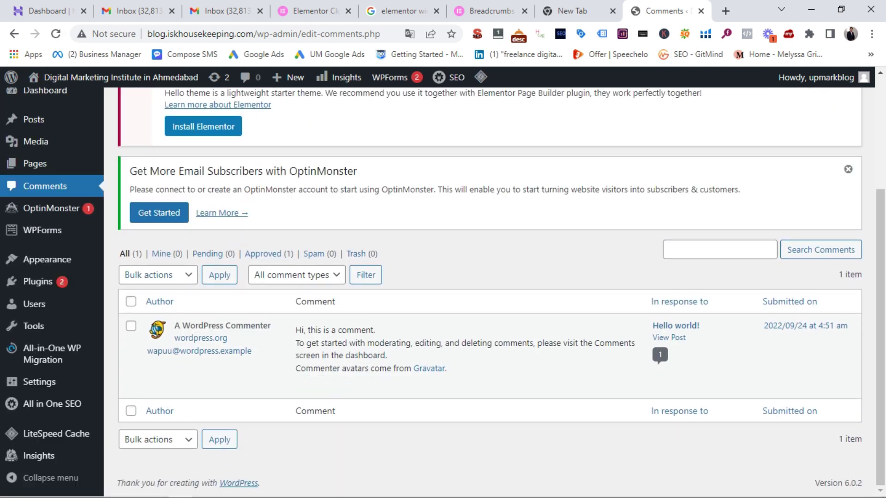
click(158, 274)
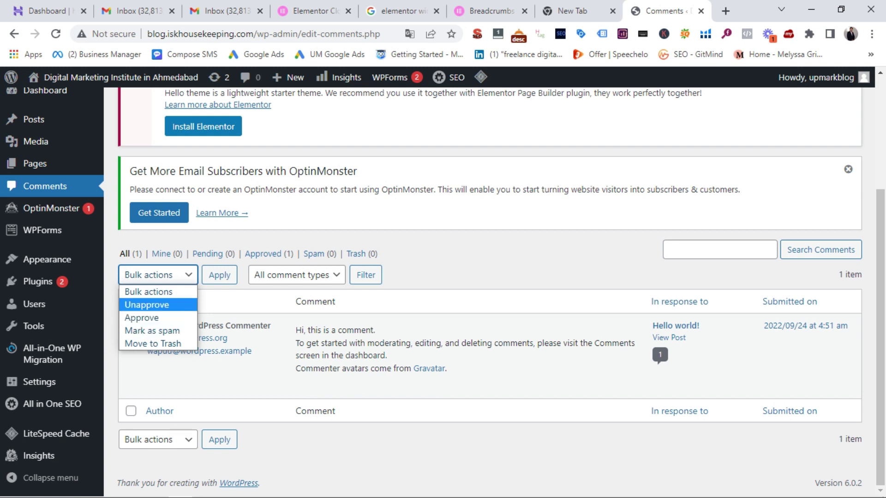
click(393, 272)
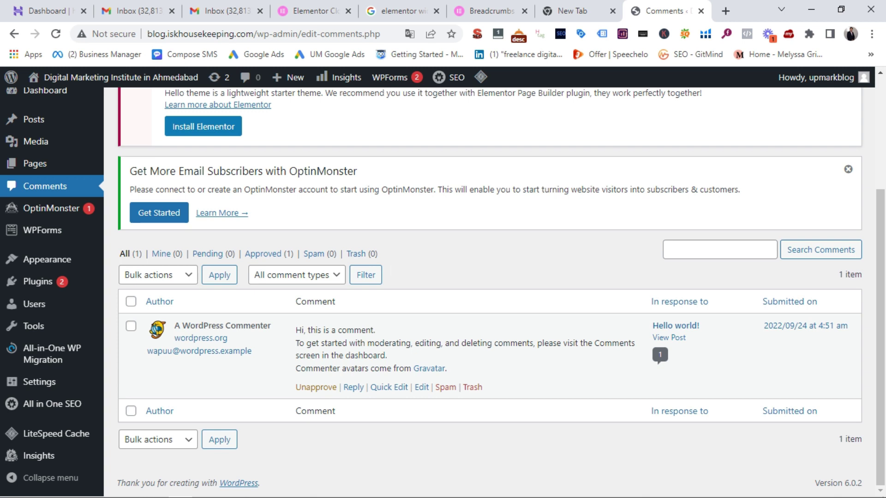
Review the Appearance options in the WordPress admin, from Themes and Customize to Menus and Popup Builder.
mouse_move(46, 260)
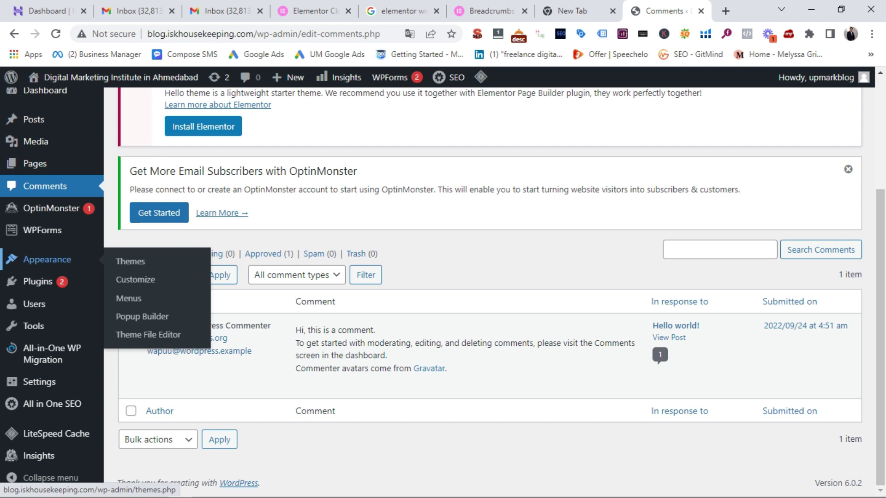
key(Tab)
key(Tab)
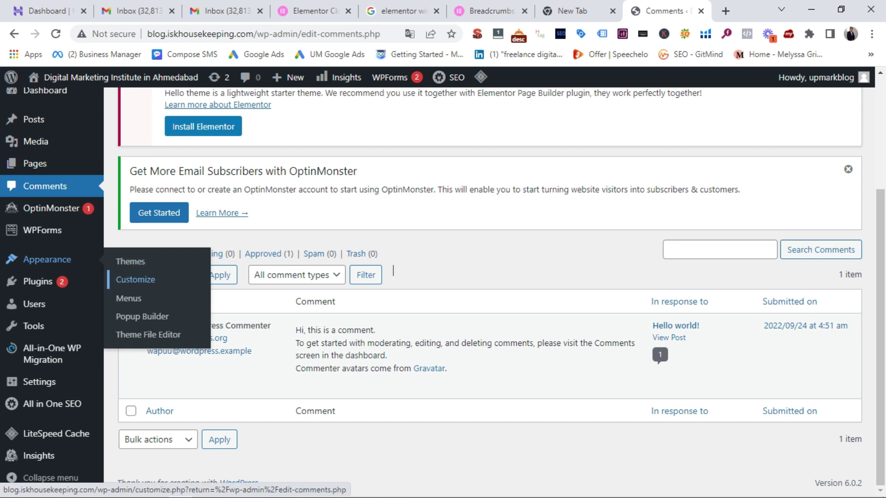
key(shift+Tab)
key(Tab)
key(Tab)
key(Tab)
key(shift+Tab)
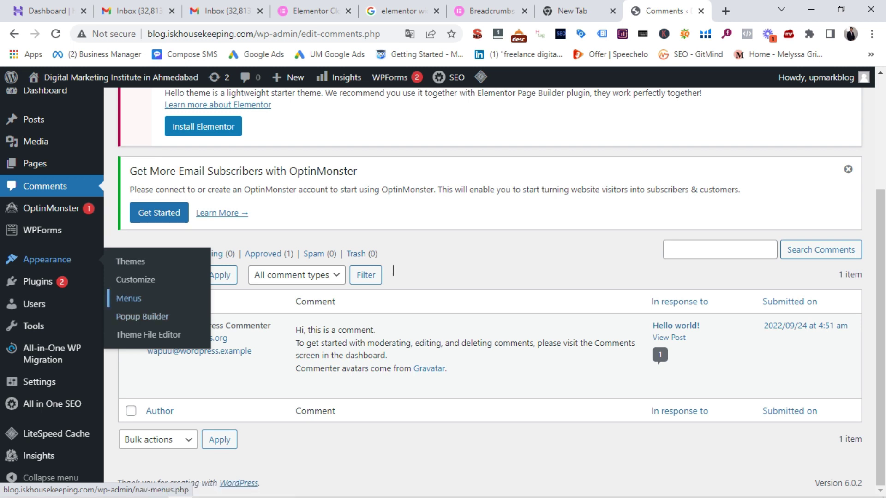
Examine the header navigation on Elementor Academy's Breadcrumbs Widget page as an example of a website menu.
click(490, 11)
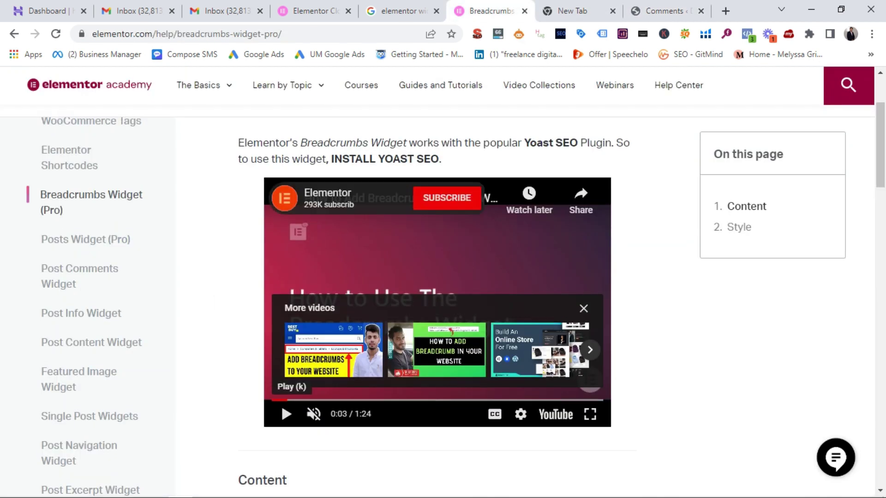
scroll(438, 282, up, 3)
mouse_move(199, 85)
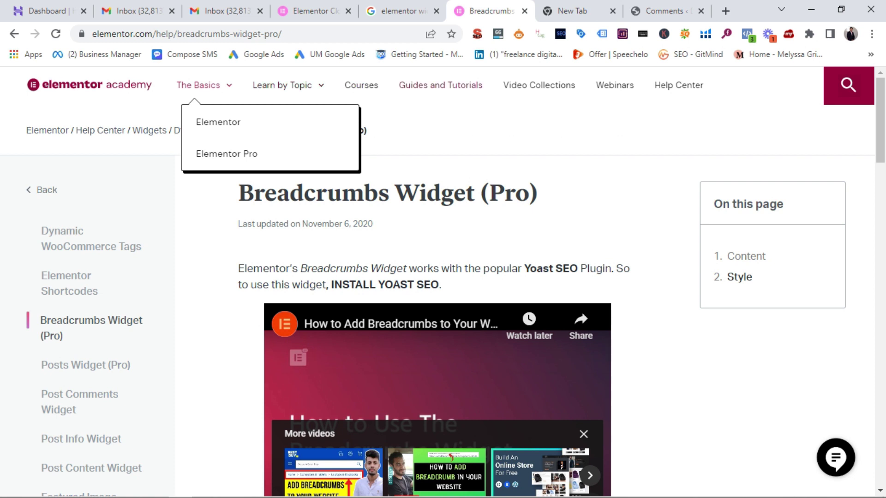
key(Escape)
key(Tab)
key(Tab)
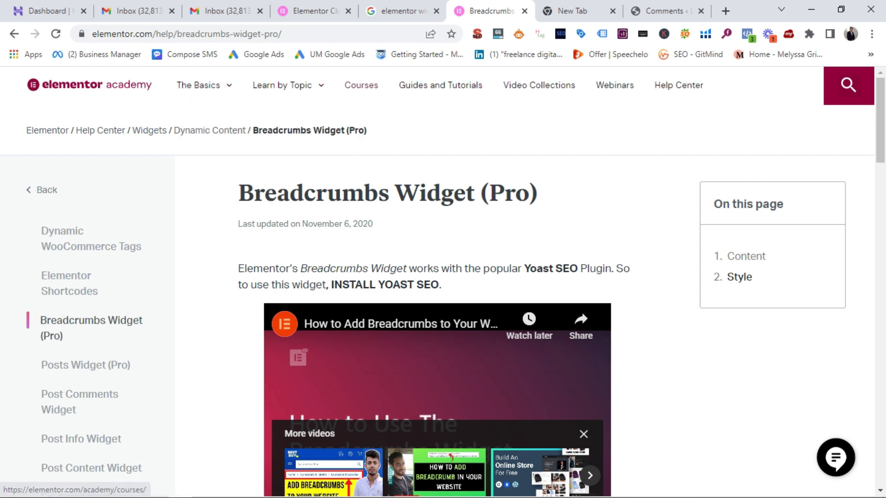
key(Escape)
Go back to the WordPress admin and review the Settings options, from General and Writing to Permalinks and LiteSpeed Cache.
click(660, 11)
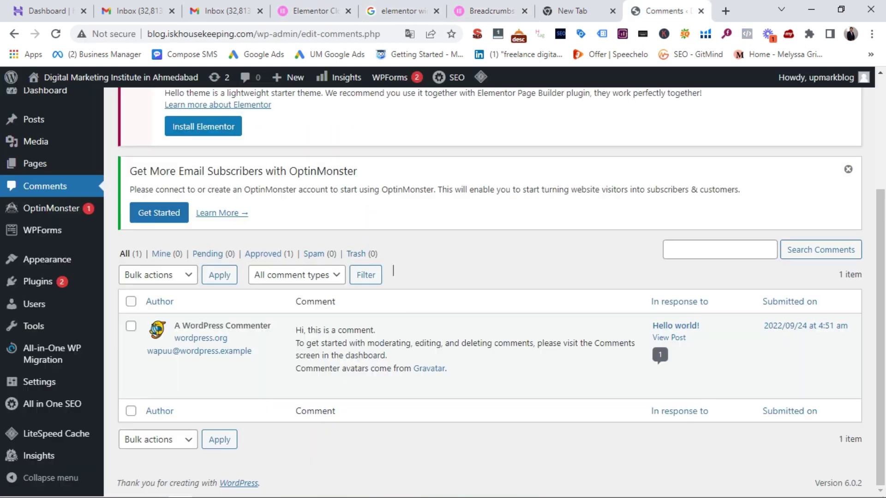
key(shift+Tab)
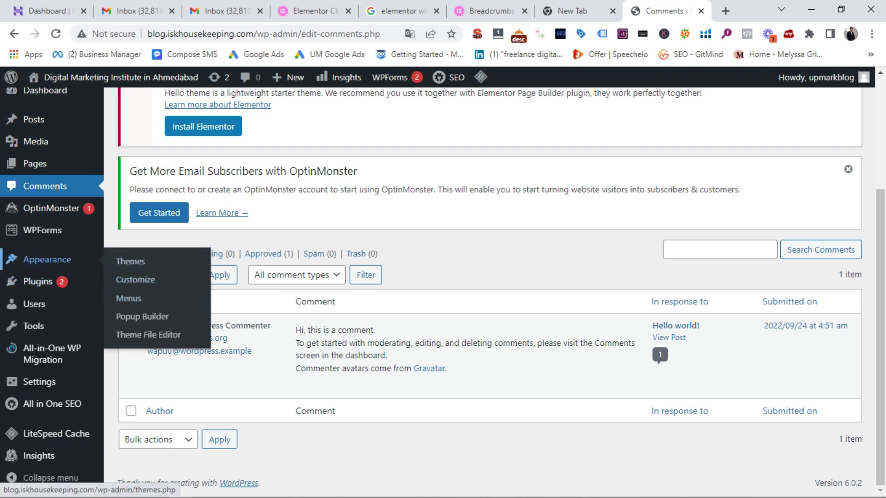
mouse_move(39, 381)
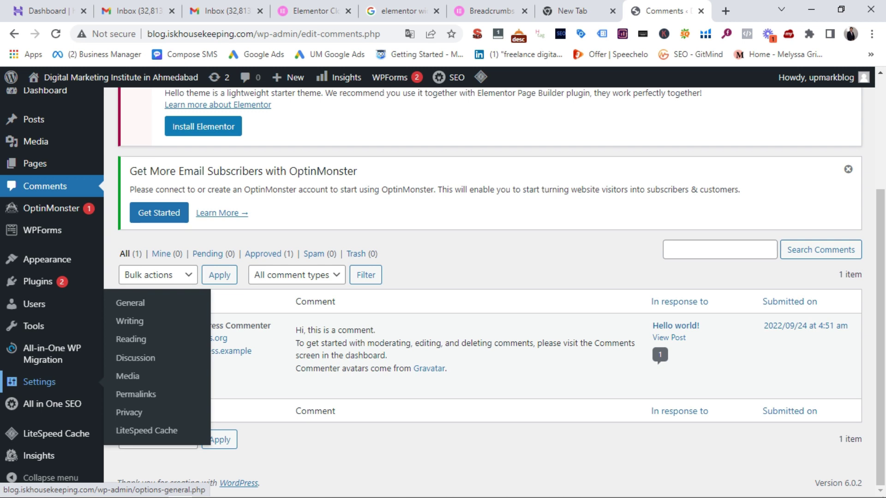
key(Tab)
key(Tab)
key(Tab)
key(Tab)
key(Tab)
key(Tab)
key(Tab)
key(Tab)
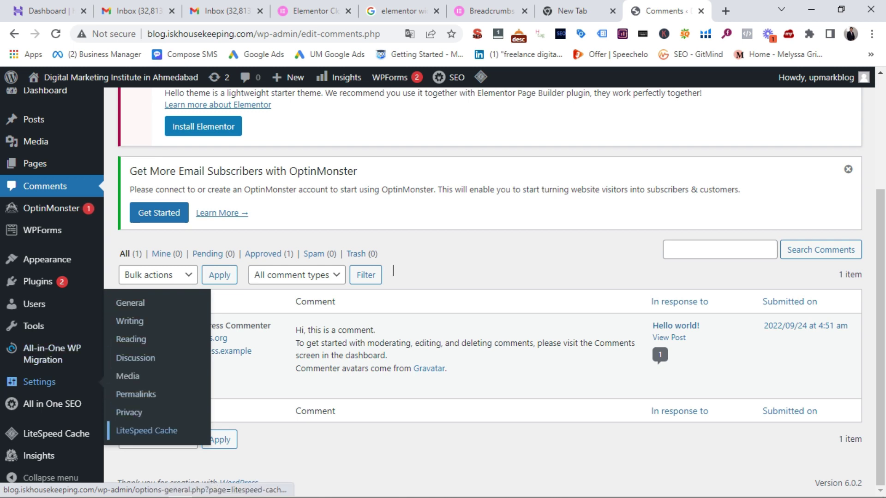
key(shift+Tab)
key(shift+Tab)
key(shift+Tab)
key(shift+Tab)
key(shift+Tab)
key(shift+Tab)
key(shift+Tab)
key(shift+Tab)
key(shift+Tab)
key(Tab)
key(Tab)
key(Tab)
key(Tab)
key(Tab)
key(Tab)
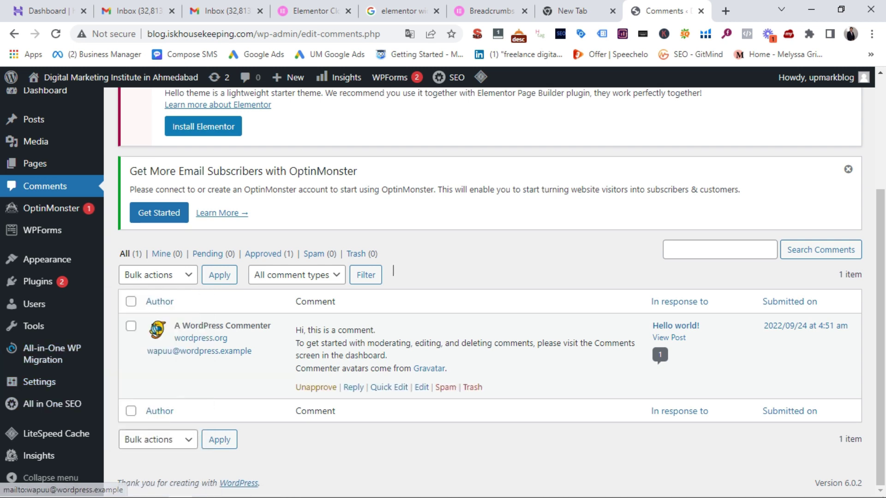
Switch to the Word setup notes, add "Elementor" after "Hello" in the basic theme item, and select "Hello Elementor".
key(alt+Tab)
key(alt+Tab)
key(alt+Tab)
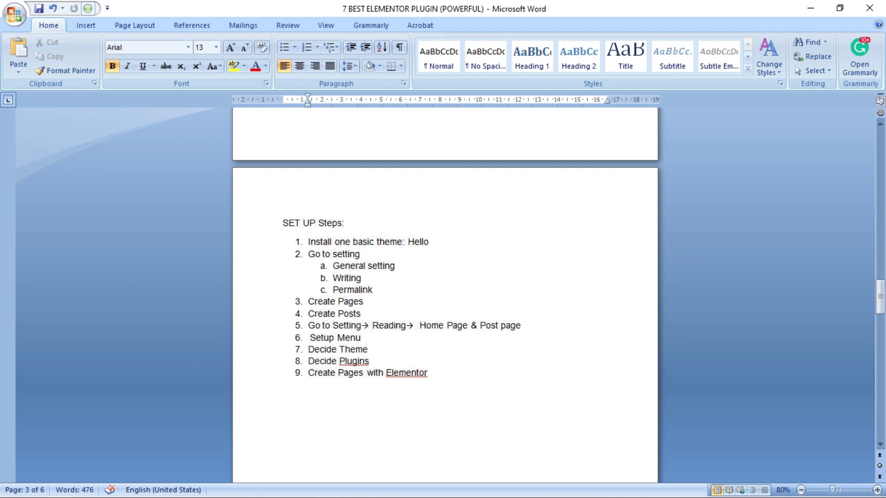
key(ctrl+shift+Left)
key(ctrl+shift+Left)
key(ctrl+shift+Left)
key(ctrl+shift+Left)
key(ctrl+shift+Left)
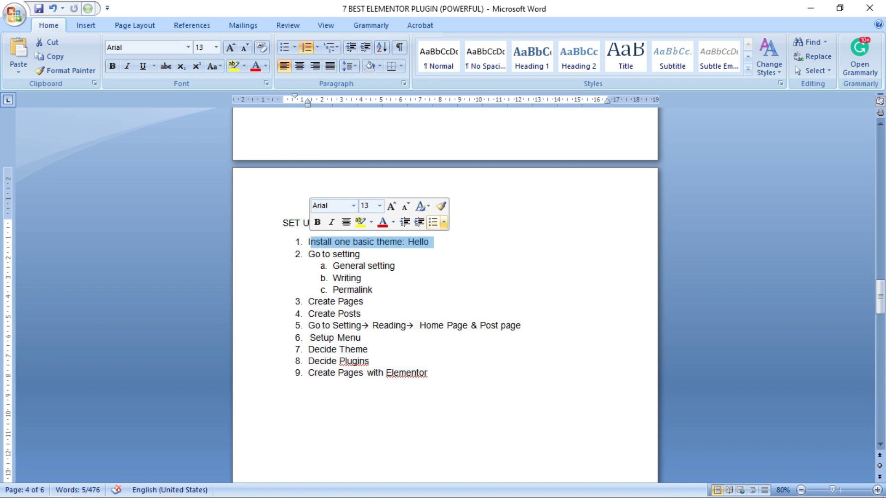
click(429, 242)
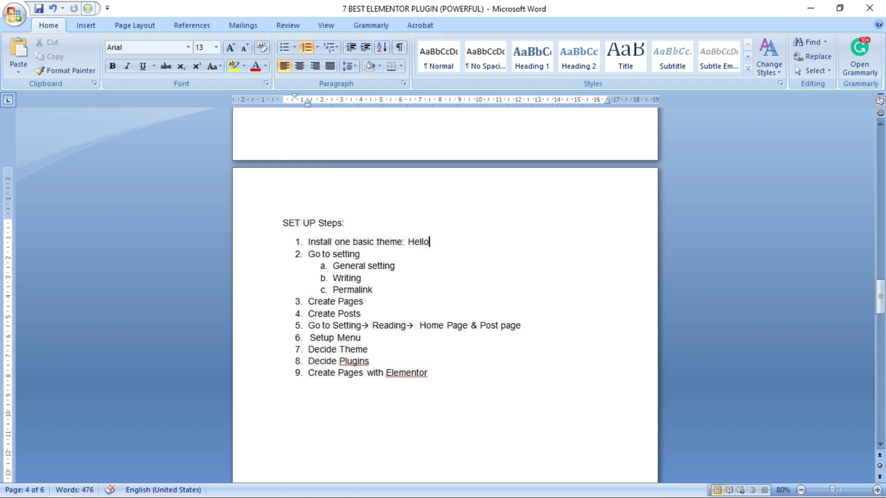
text(Elementor)
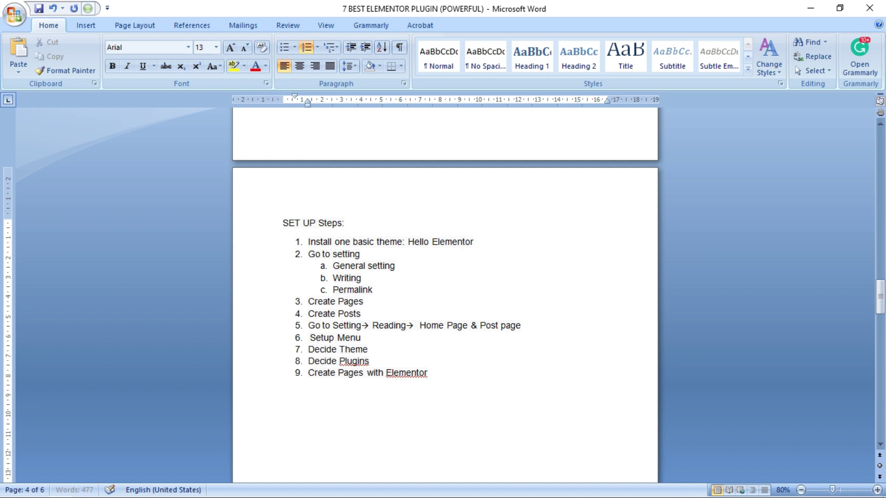
drag(474, 242, 408, 242)
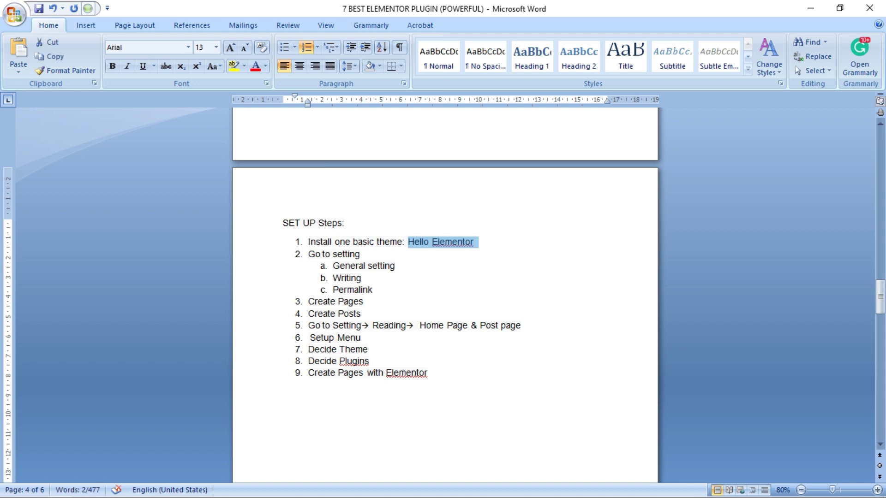
Switch back to the WordPress admin in the browser, open the Themes page and look over the installed themes.
key(alt+Tab)
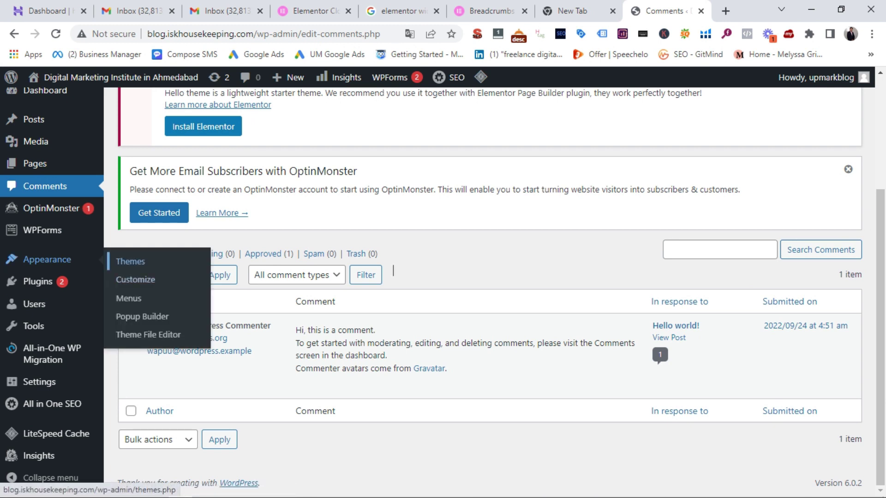
click(130, 261)
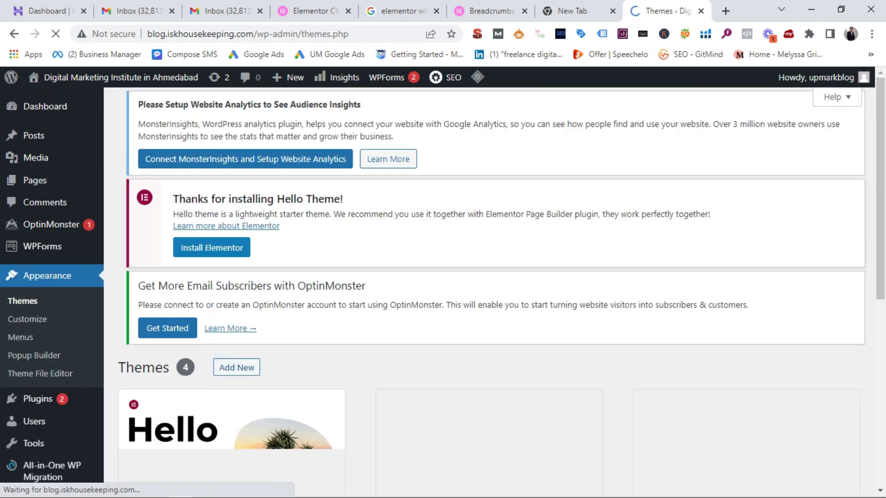
scroll(489, 291, down, 3)
scroll(489, 291, down, 1)
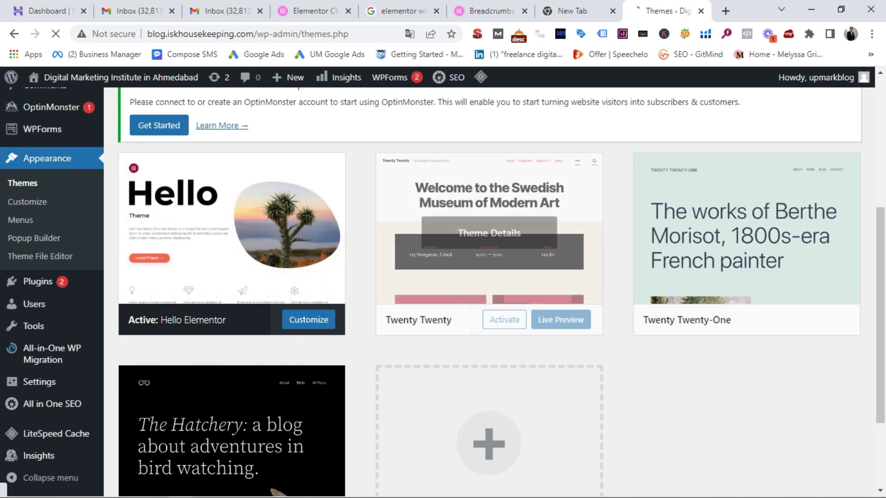
scroll(746, 277, up, 3)
scroll(490, 277, up, 2)
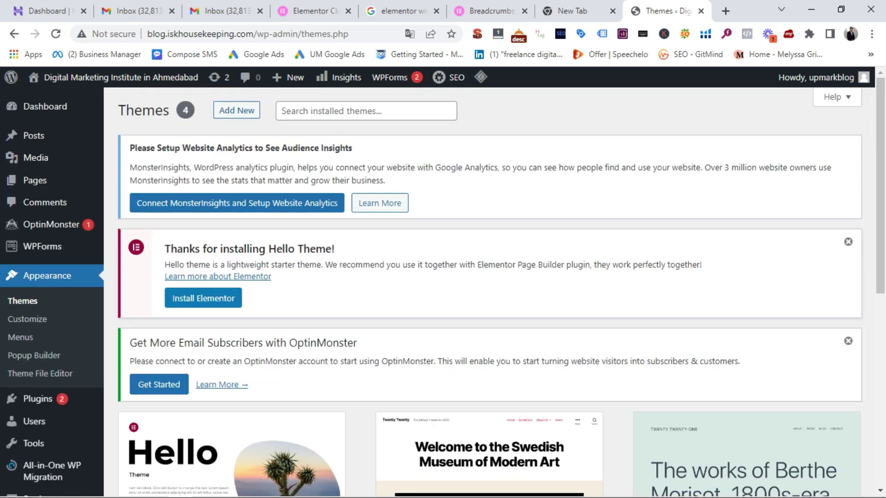
Open the page for adding a new theme, search for "hello" and look over the matching themes.
click(236, 110)
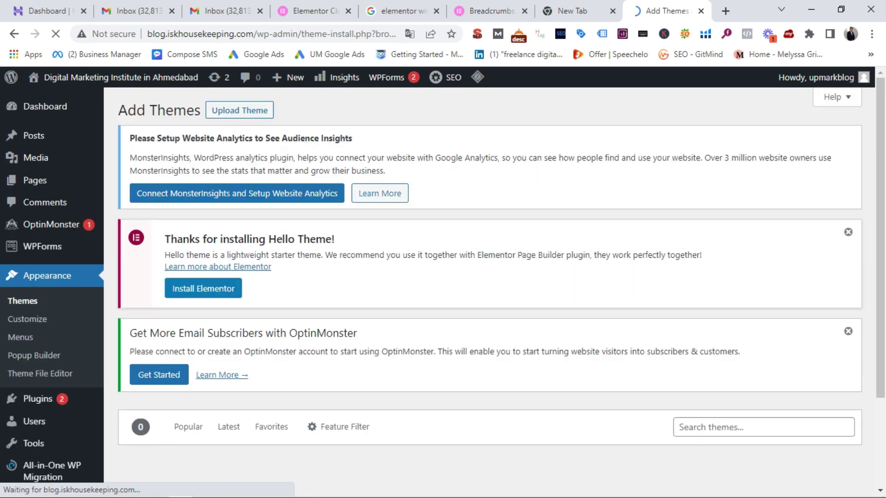
scroll(490, 277, down, 3)
click(763, 310)
text(hello)
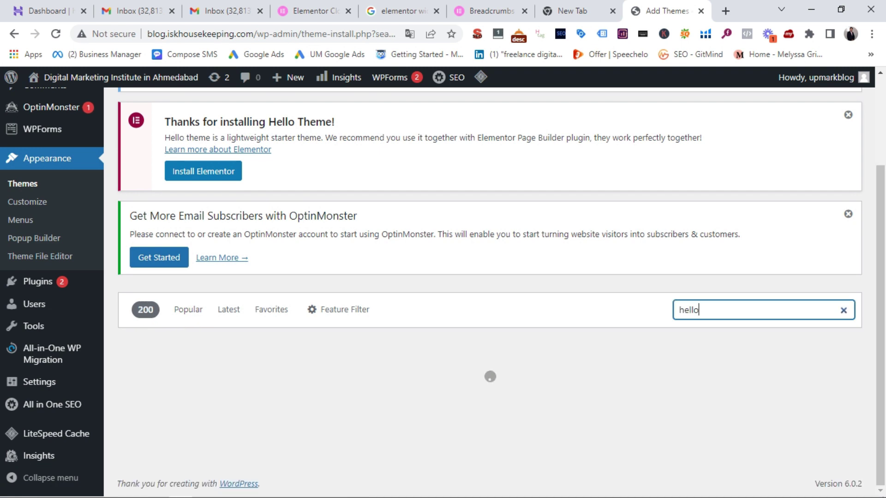
scroll(489, 277, down, 4)
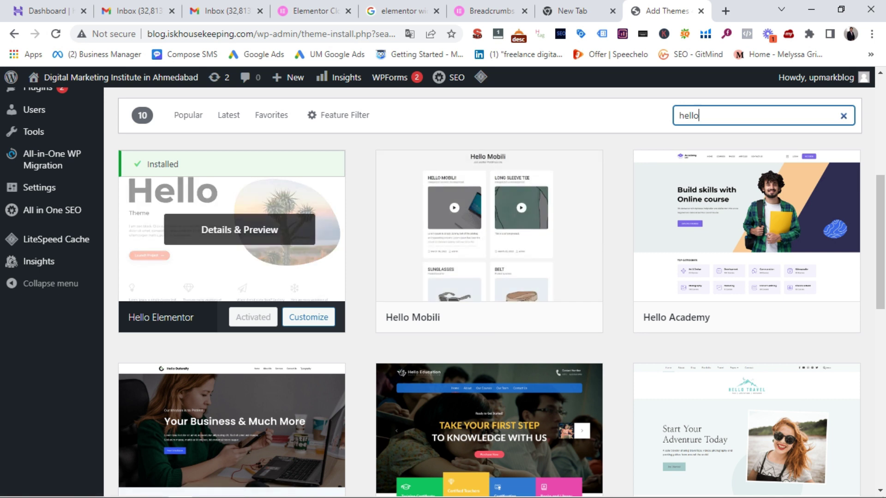
scroll(240, 230, up, 4)
scroll(240, 229, up, 1)
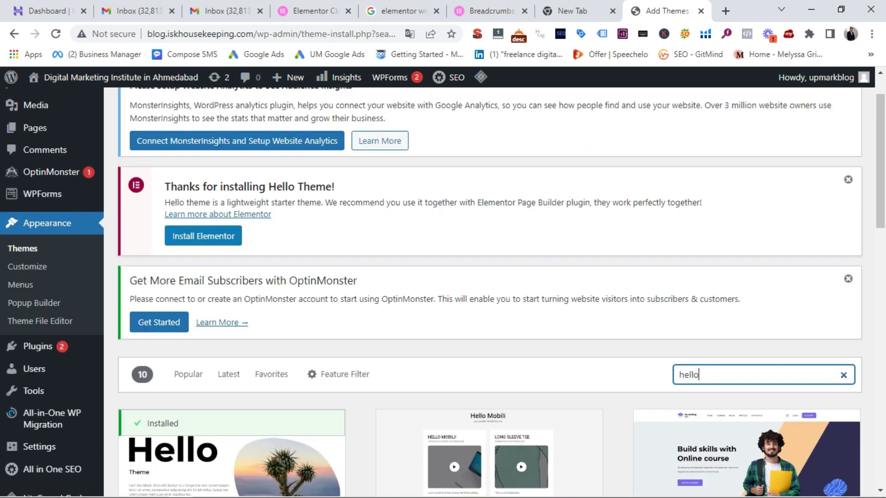
scroll(231, 295, down, 4)
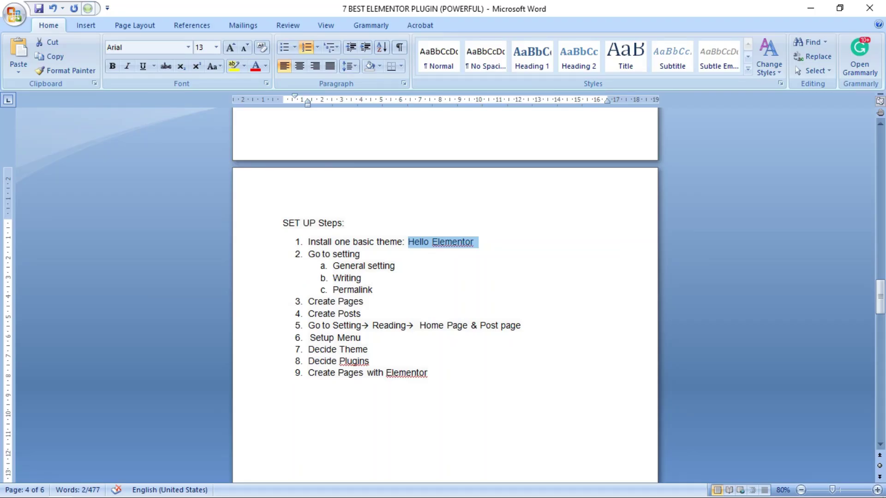
Highlight "Hello Elementor" and "Go to setting" in the Word setup notes, checking them against the theme search page in the browser.
click(473, 242)
click(405, 242)
drag(405, 241, 368, 254)
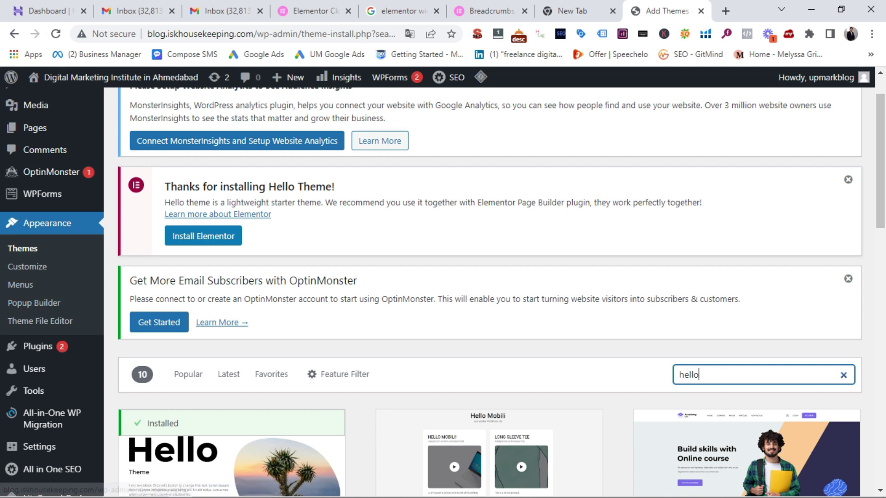
key(alt+Tab)
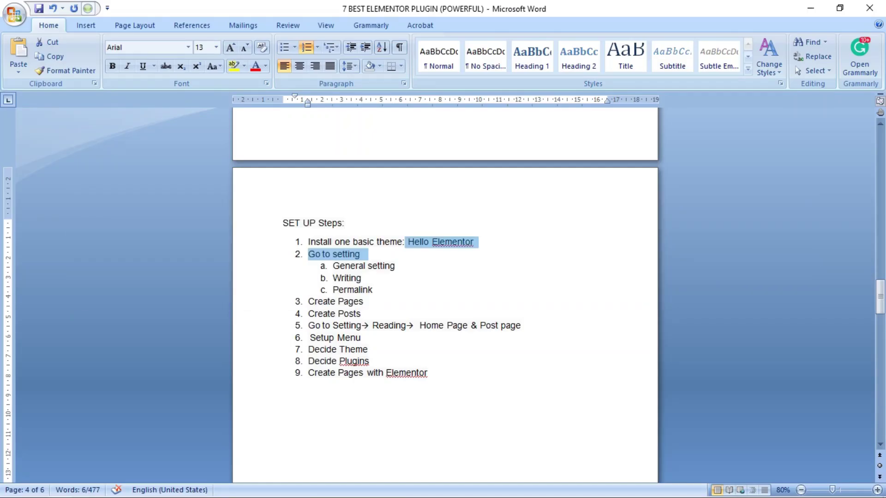
key(alt+Tab)
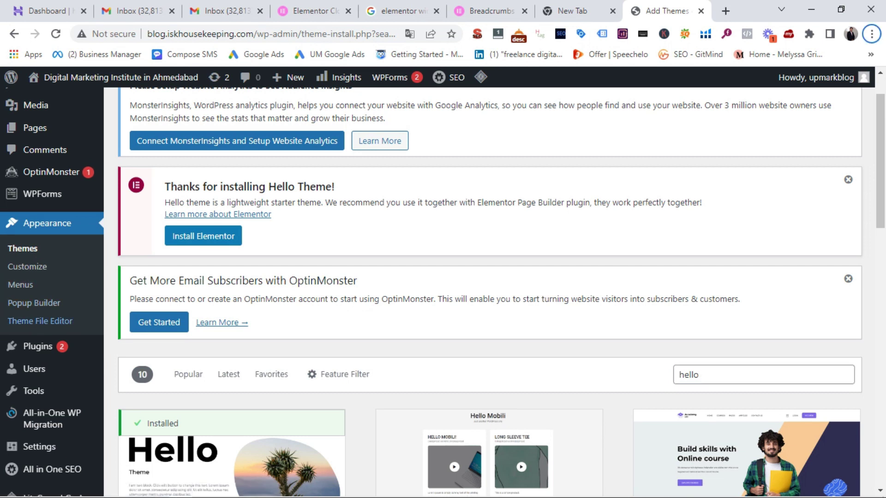
key(alt+Tab)
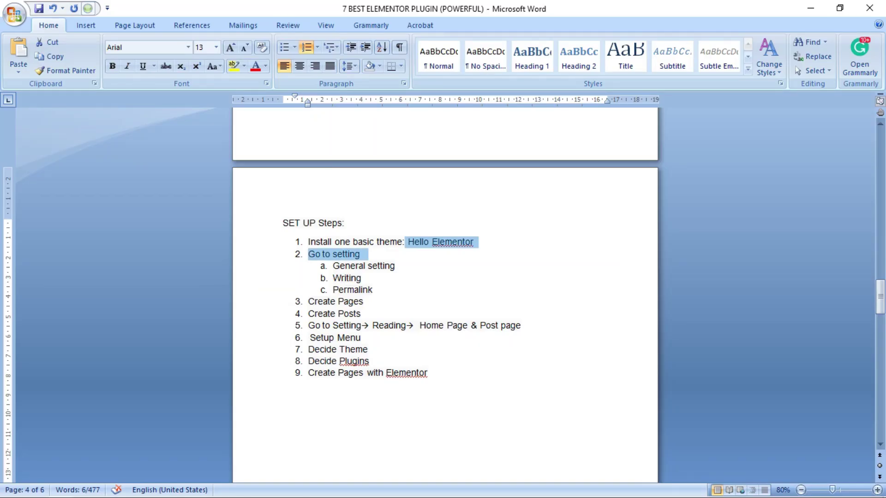
In the Word setup notes, highlight "Go to setting" and its sub-items General setting, Writing and Permalink.
click(363, 255)
drag(364, 255, 308, 254)
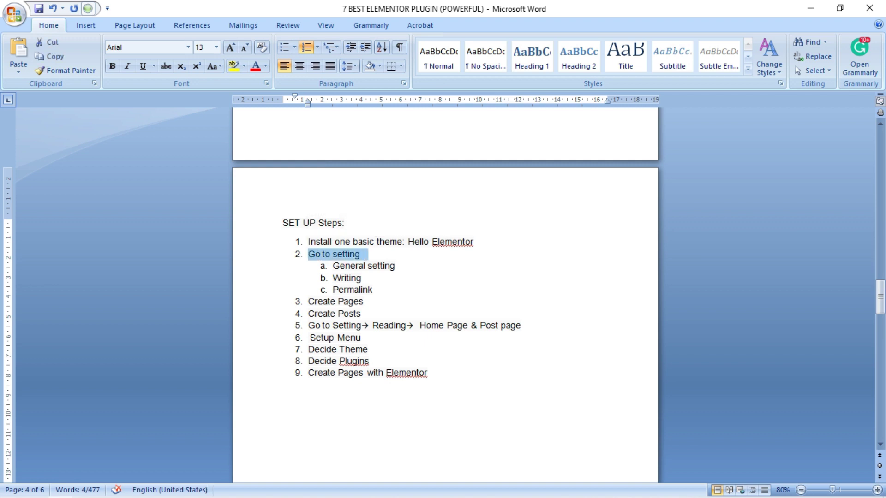
click(338, 254)
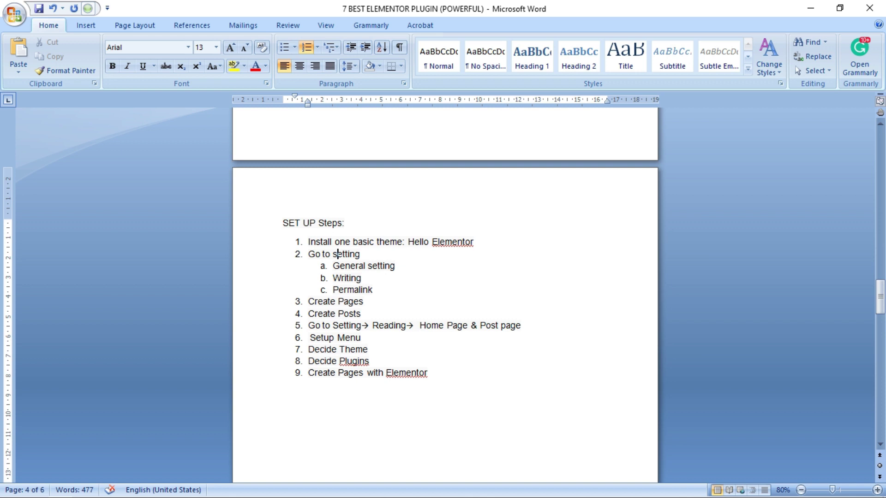
key(alt)
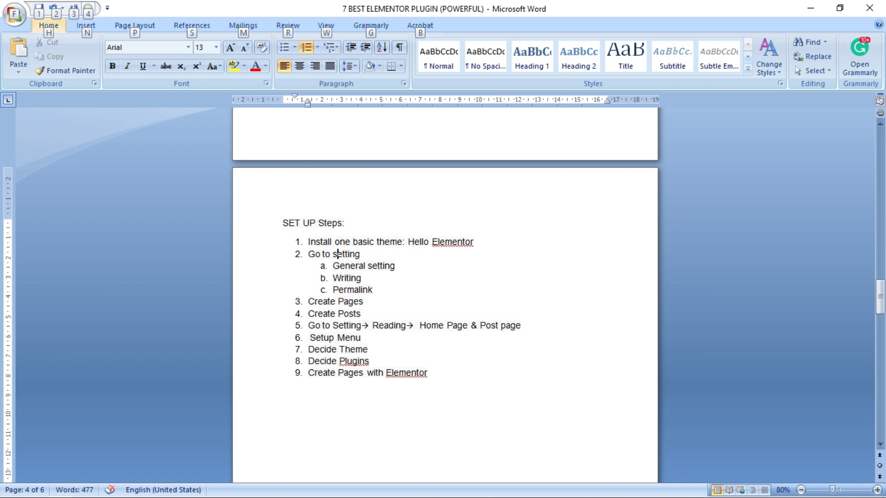
drag(377, 289, 333, 265)
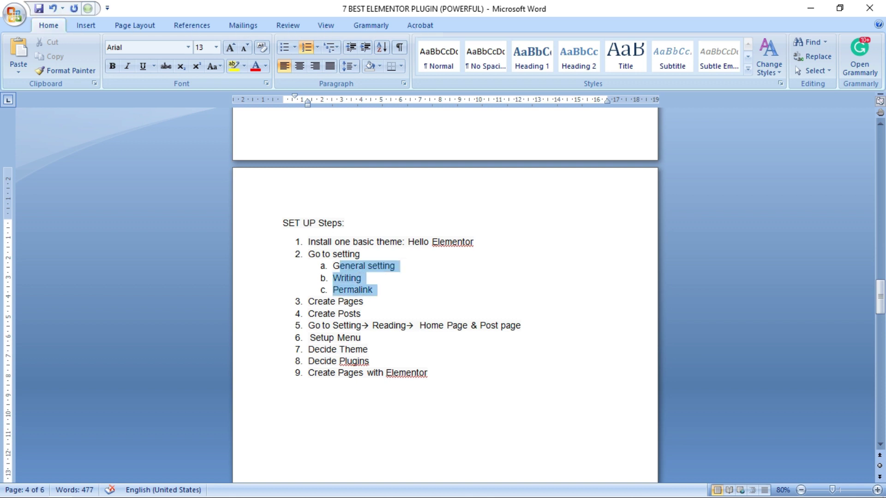
Switch to the WordPress admin in the browser and open the General settings page at the site title fields.
key(alt+Tab)
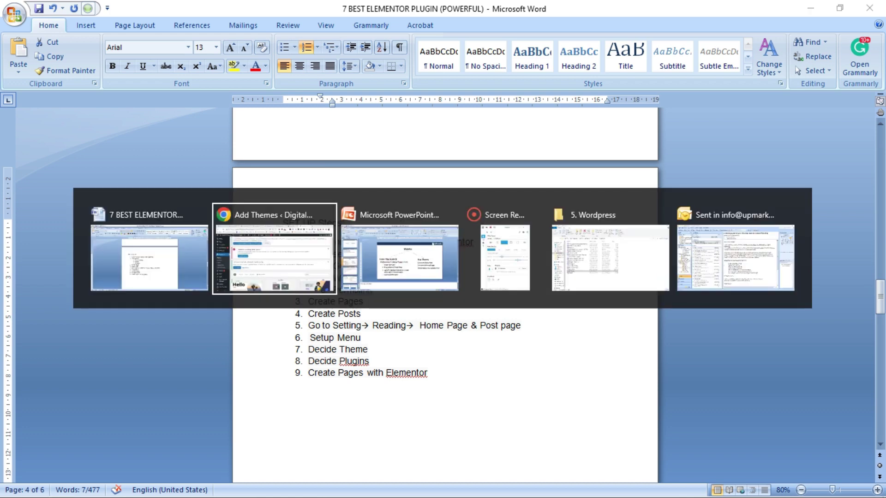
scroll(46, 346, down, 5)
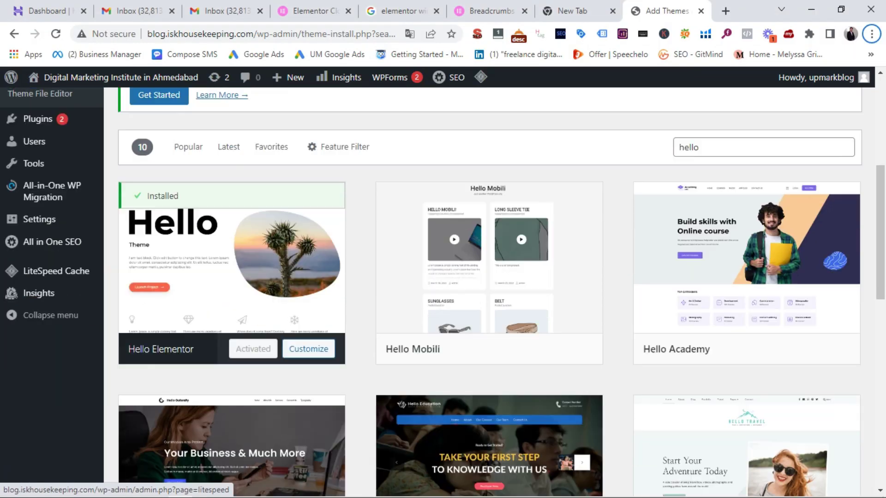
scroll(46, 277, up, 1)
mouse_move(46, 275)
mouse_move(39, 252)
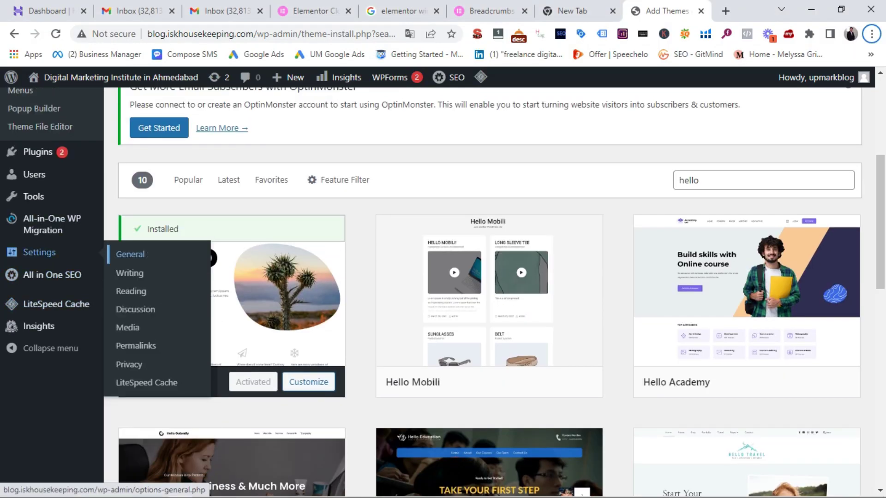
click(130, 254)
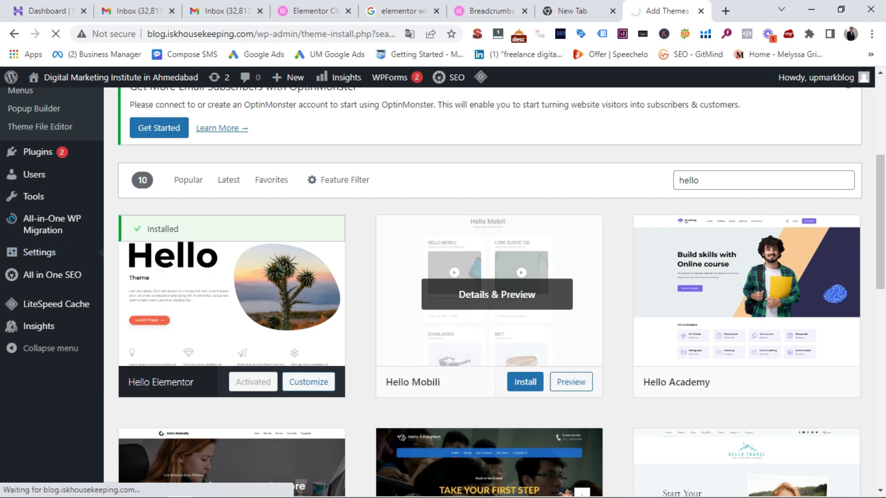
scroll(130, 255, down, 2)
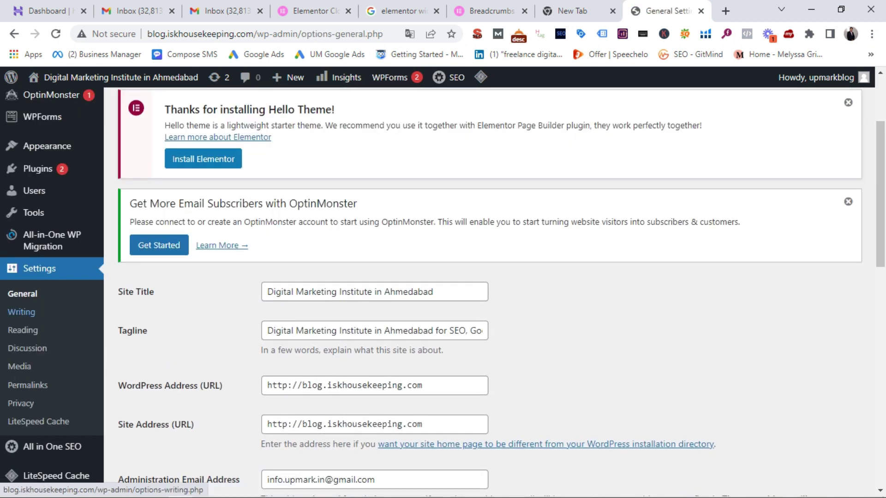
Examine the Site Title and Tagline in the General settings, with a look at the Elementor Breadcrumbs Widget page.
drag(119, 292, 153, 292)
drag(147, 330, 113, 329)
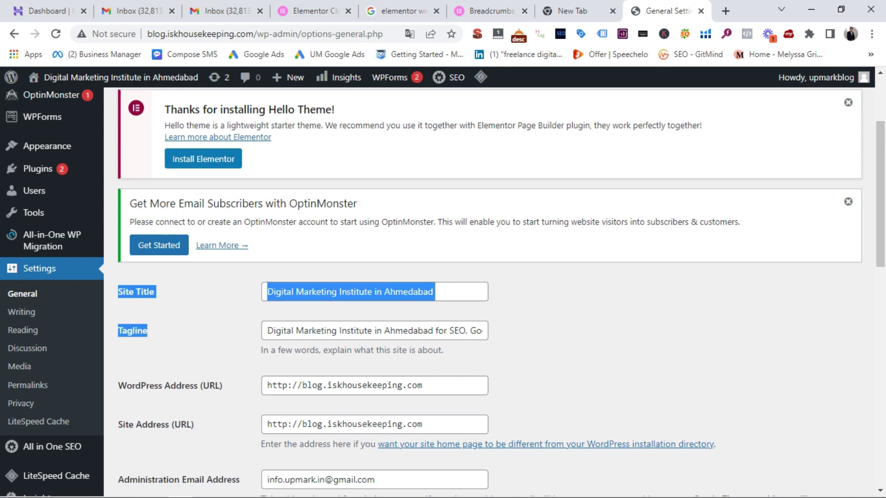
click(114, 328)
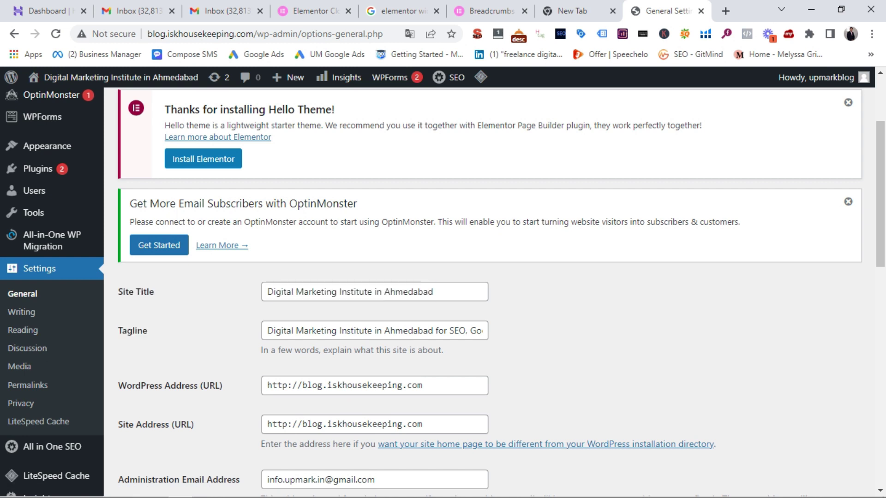
triple_click(356, 291)
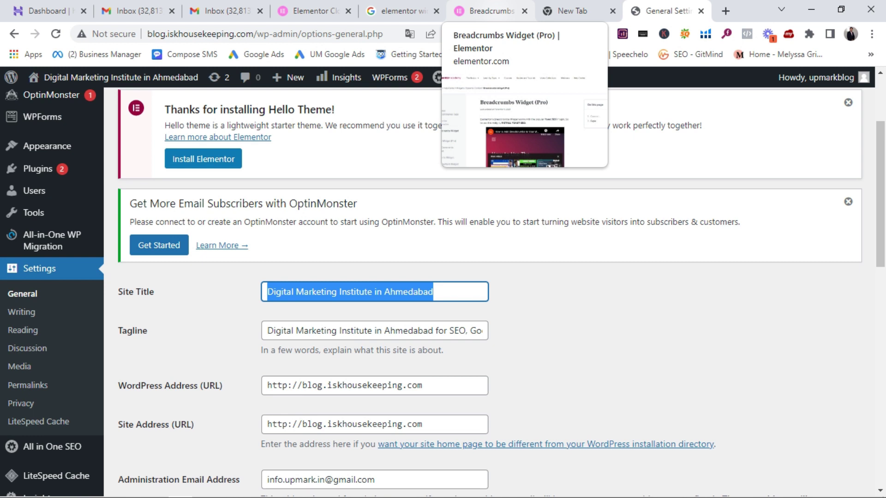
click(376, 292)
key(ctrl+a)
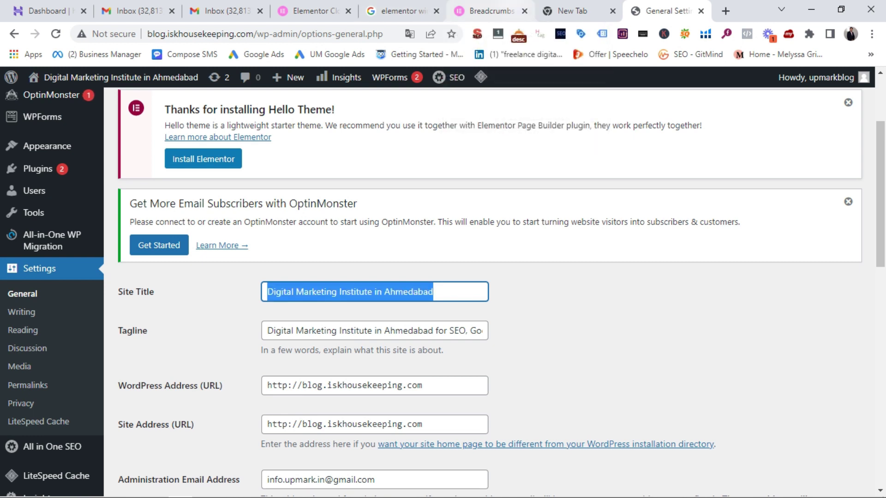
click(341, 331)
key(ctrl+a)
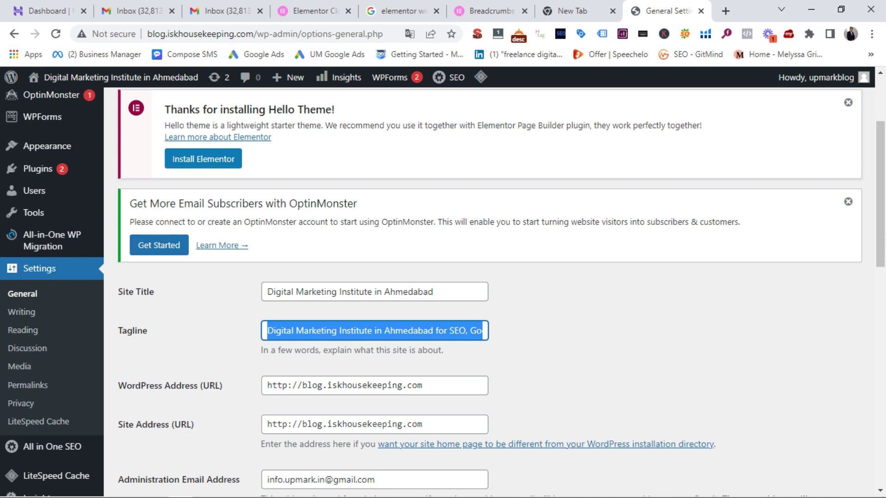
click(494, 11)
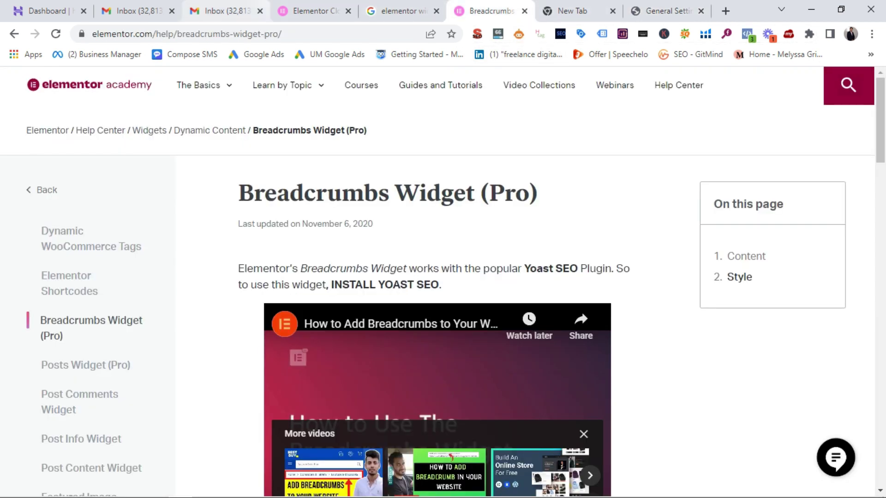
click(665, 10)
Review the remaining General settings, from the site addresses and administration email to timezone, date format and week start.
scroll(490, 291, down, 4)
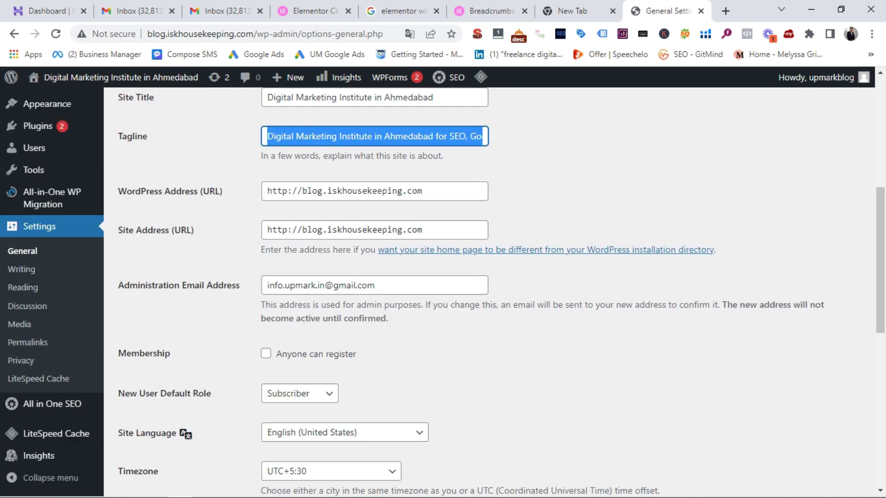
scroll(501, 292, down, 4)
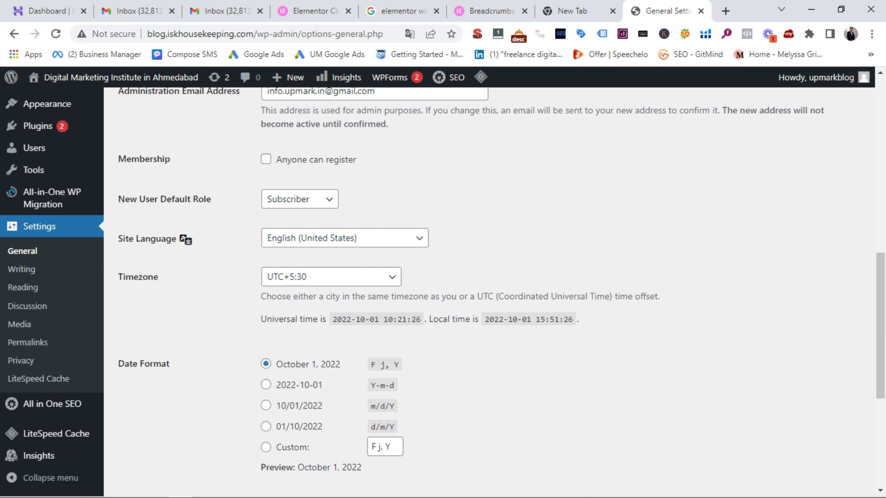
scroll(501, 292, down, 1)
scroll(501, 292, down, 3)
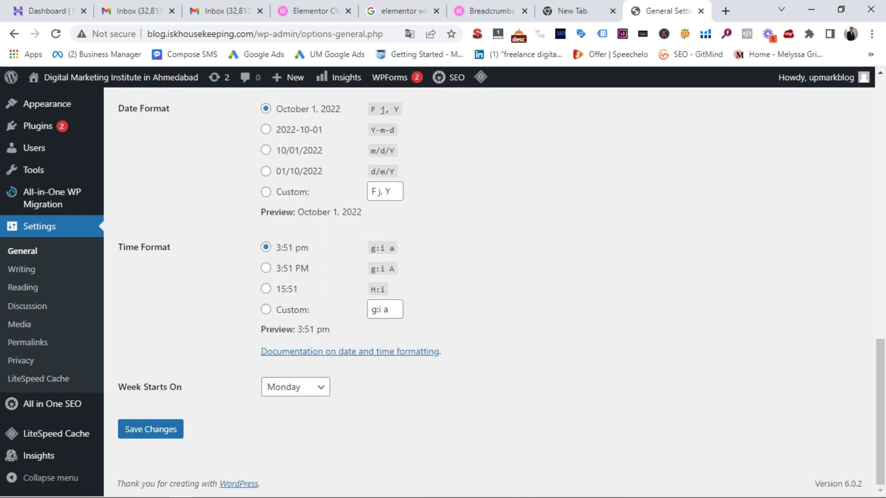
scroll(489, 293, up, 9)
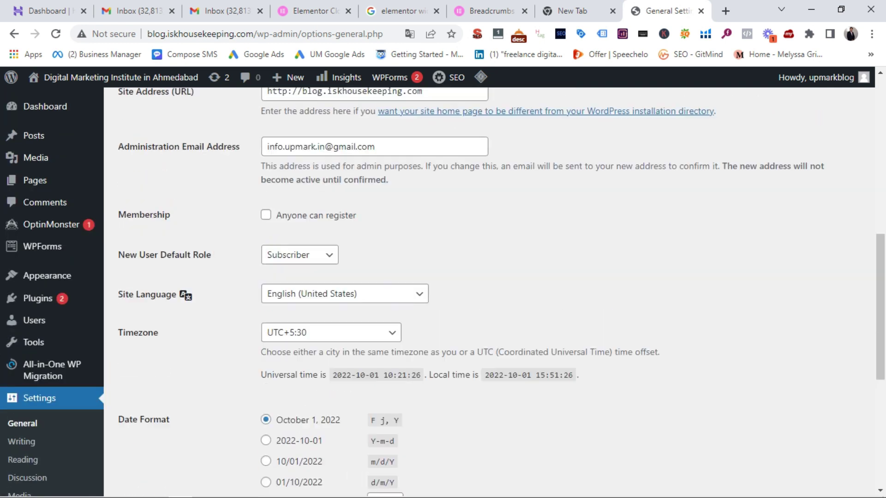
scroll(489, 292, down, 8)
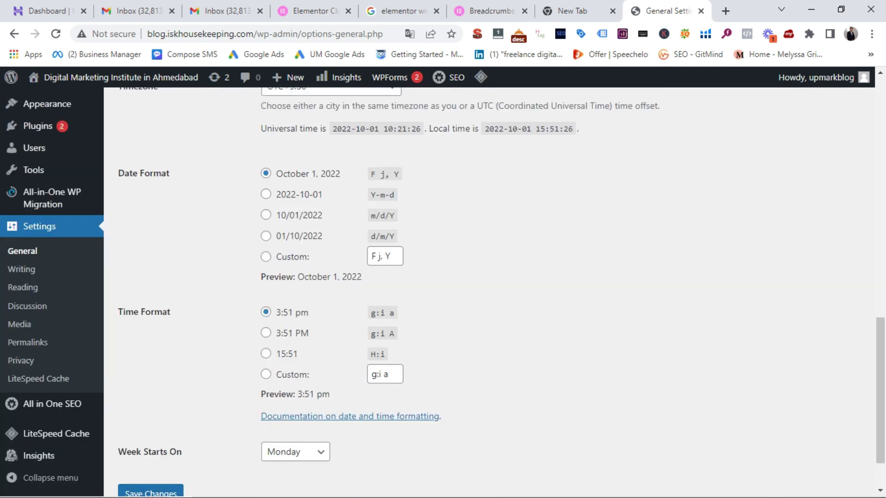
Switch to the Word setup notes and highlight the General setting and Writing items.
key(alt+Tab)
click(362, 278)
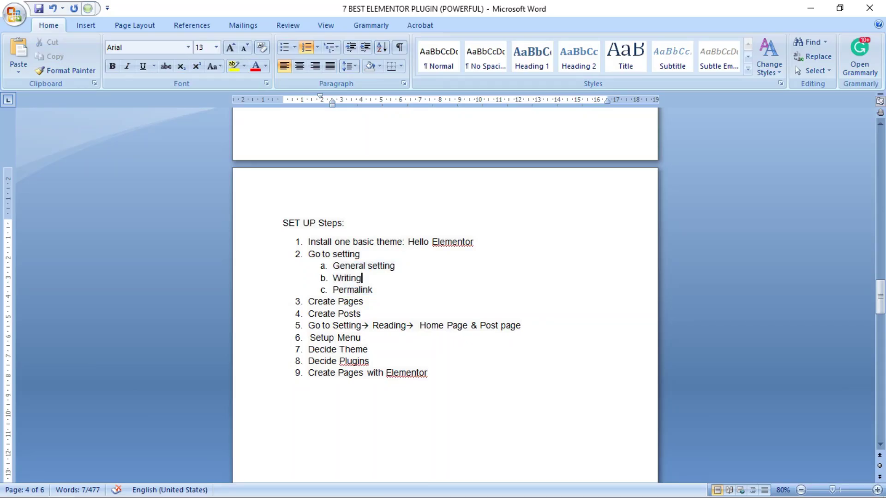
drag(362, 278, 333, 265)
Return to the browser, open the Writing settings and review the default post, Post via email and Update Services options.
key(alt+Tab)
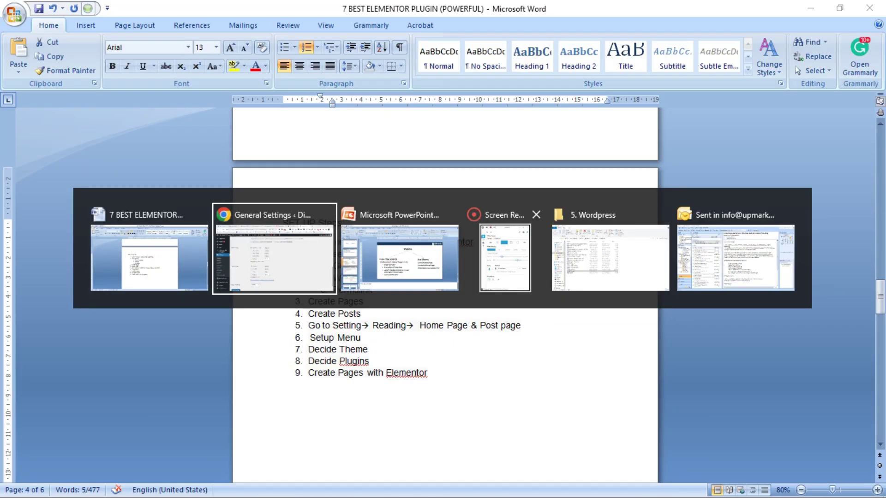
click(22, 269)
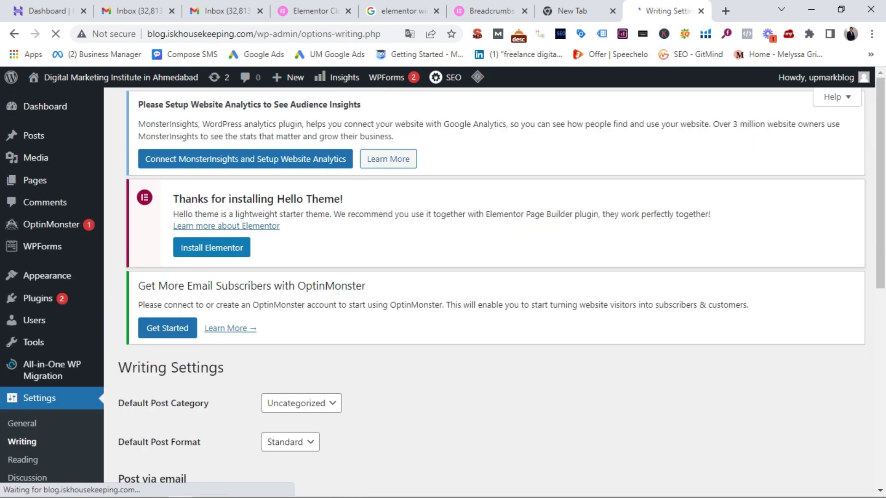
scroll(494, 286, down, 6)
scroll(489, 287, down, 3)
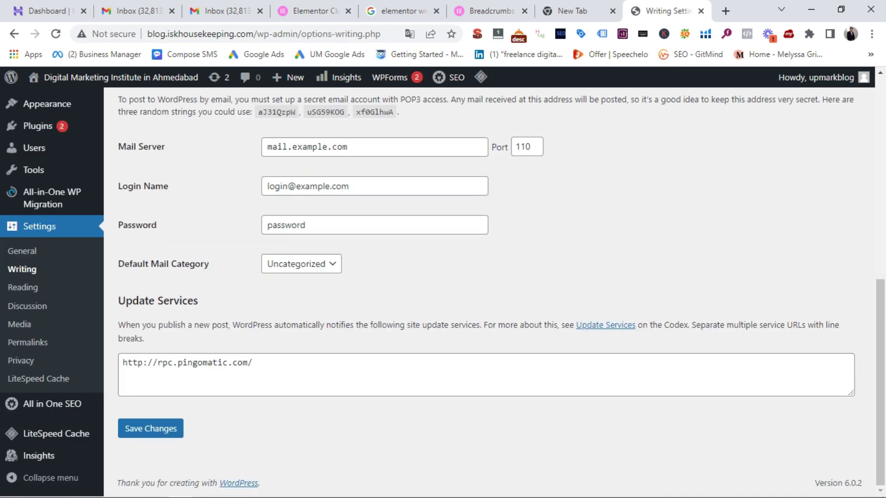
scroll(490, 286, up, 4)
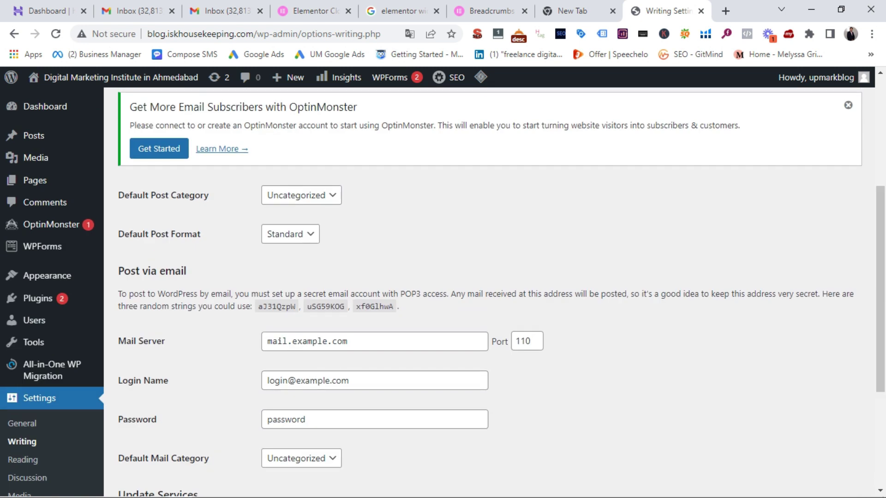
scroll(494, 286, down, 1)
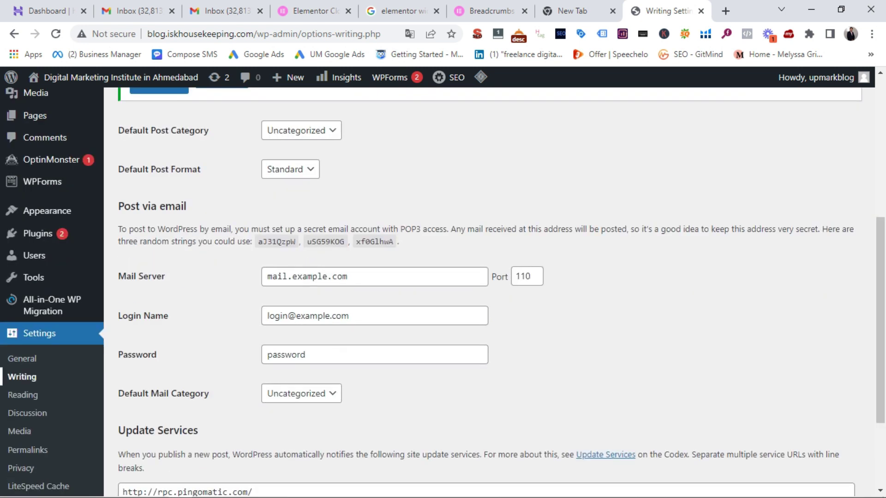
scroll(18, 404, down, 1)
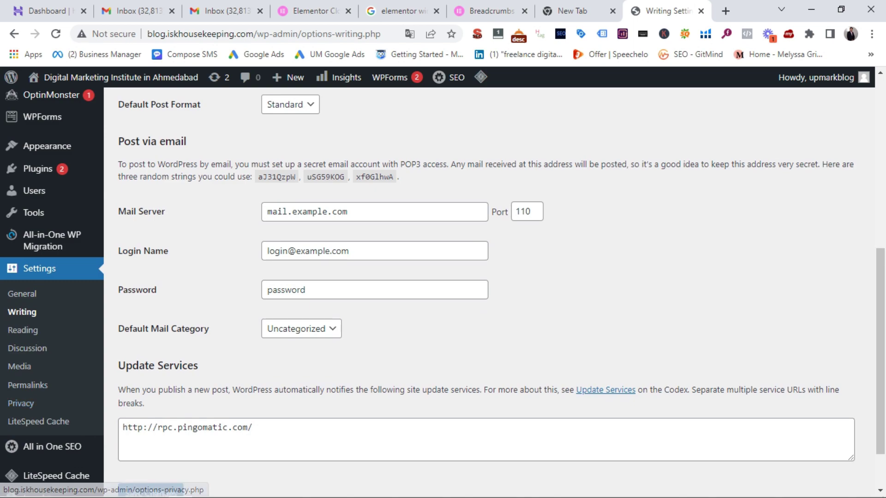
Highlight Permalink in the Word notes, and in the browser open the Permalink settings and highlight the Plain structure's example URL.
key(alt+Tab)
drag(372, 289, 338, 289)
key(alt+Tab)
click(27, 385)
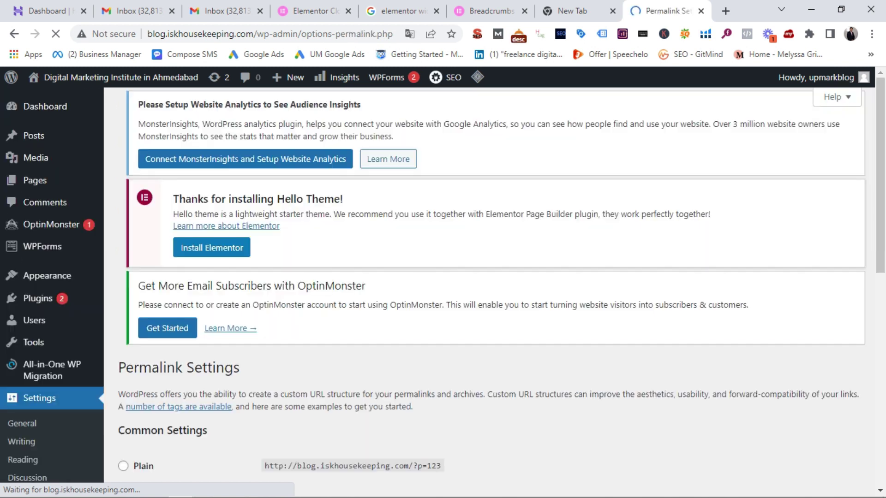
scroll(489, 277, down, 6)
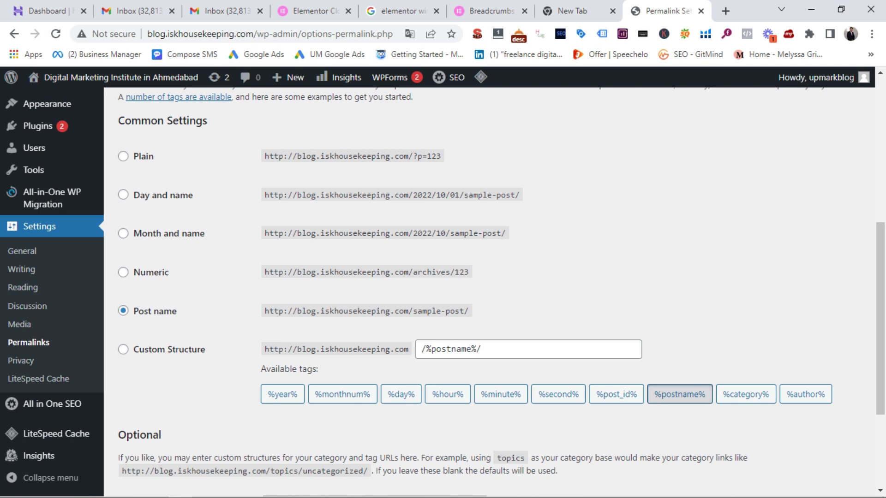
drag(264, 156, 442, 156)
Open the Elementor Breadcrumbs Widget page and highlight the path "/help/breadcrumbs-widget-pro/" in its address as a permalink example.
click(491, 11)
drag(92, 34, 311, 34)
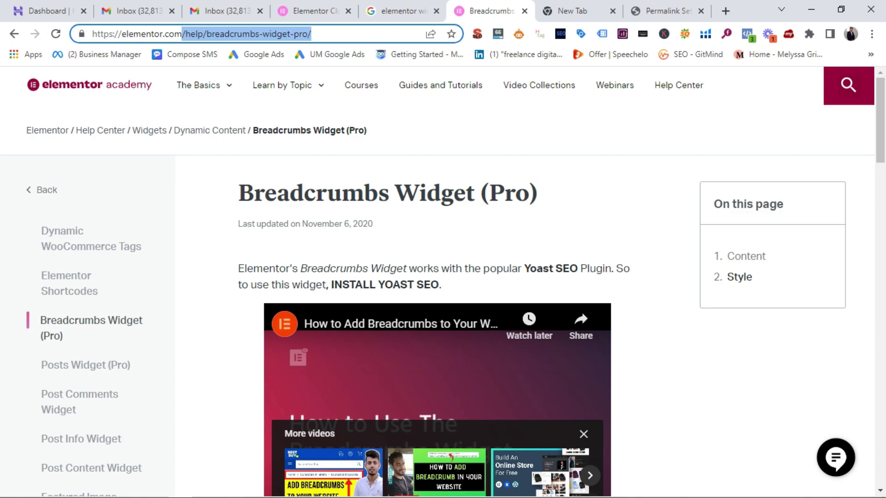
key(alt+Tab)
key(alt+Tab)
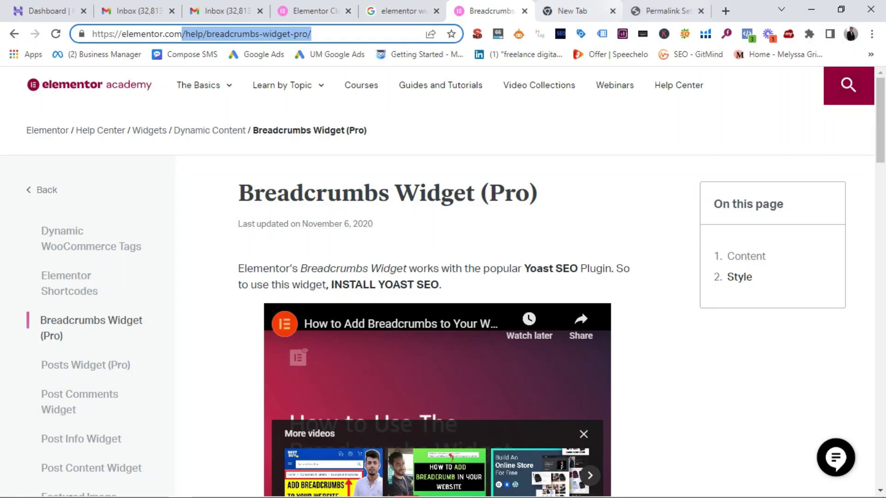
Return to the Permalink settings and highlight the example URL endings of the Post name, Numeric, Month and name, Day and name and Plain structures.
click(664, 11)
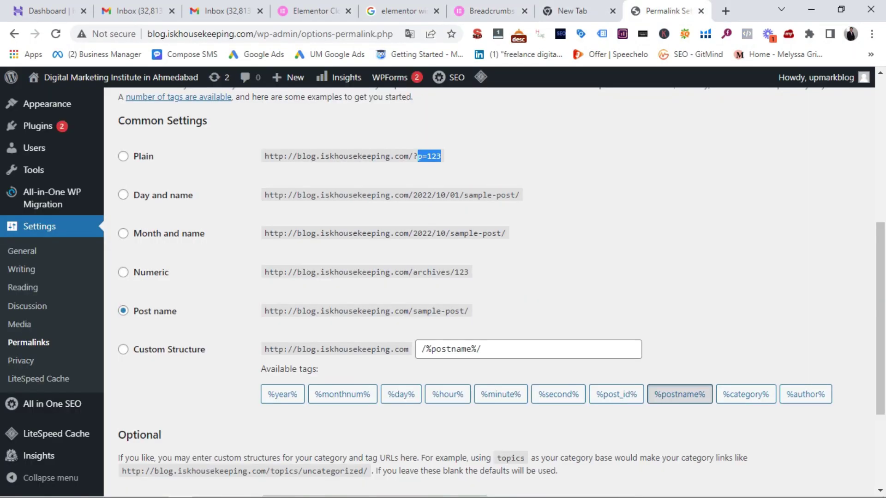
drag(413, 311, 460, 311)
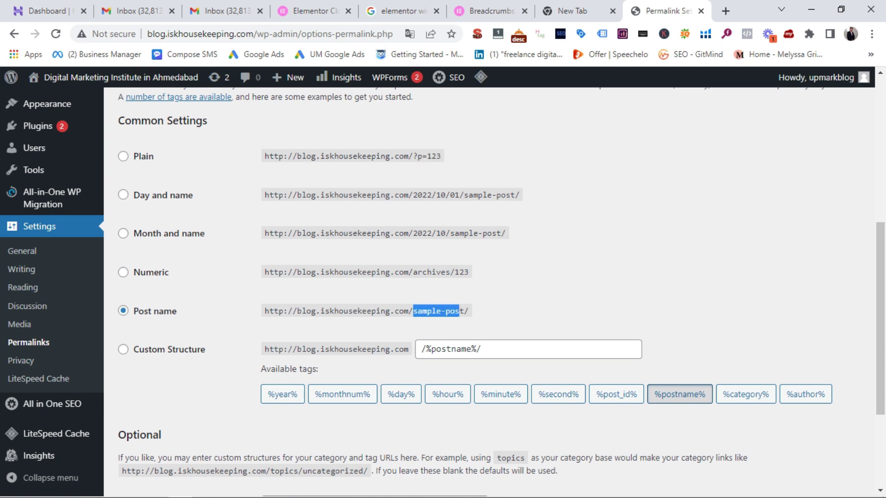
drag(413, 272, 469, 273)
drag(404, 233, 507, 233)
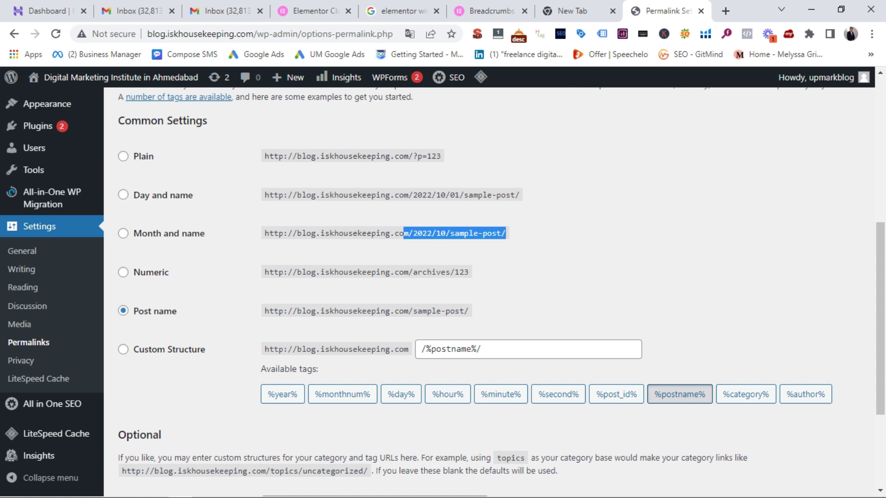
click(422, 194)
drag(409, 195, 432, 194)
click(437, 195)
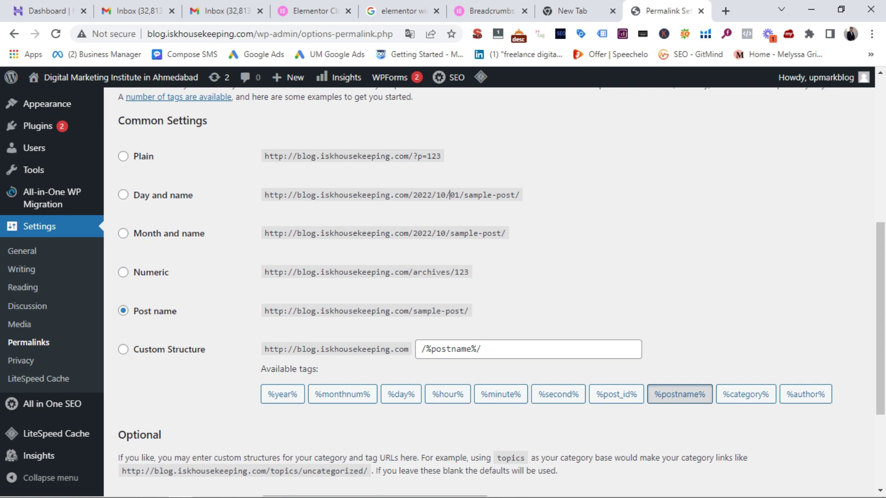
drag(468, 195, 506, 194)
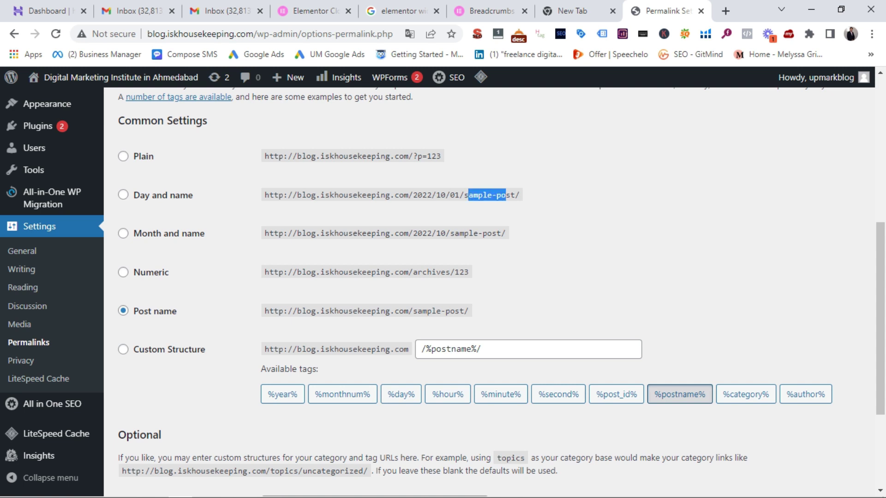
drag(413, 156, 441, 156)
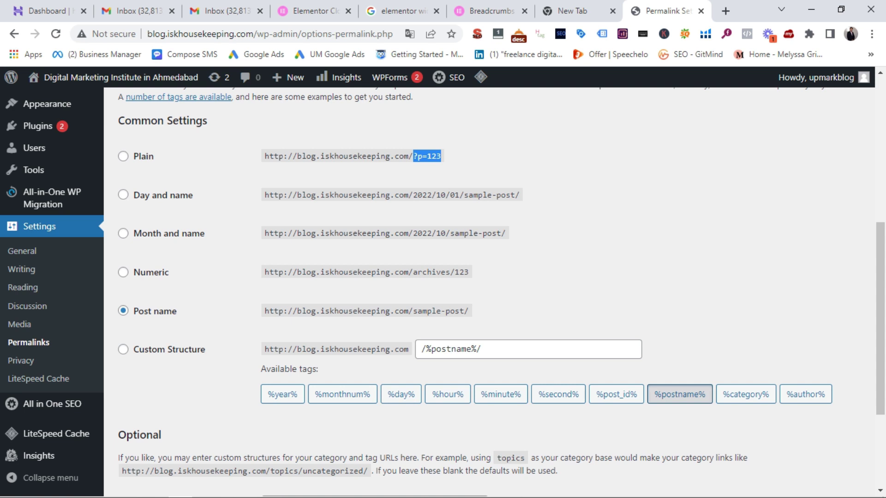
Reopen the Elementor Breadcrumbs Widget page and highlight the path after the domain in its address again.
click(491, 10)
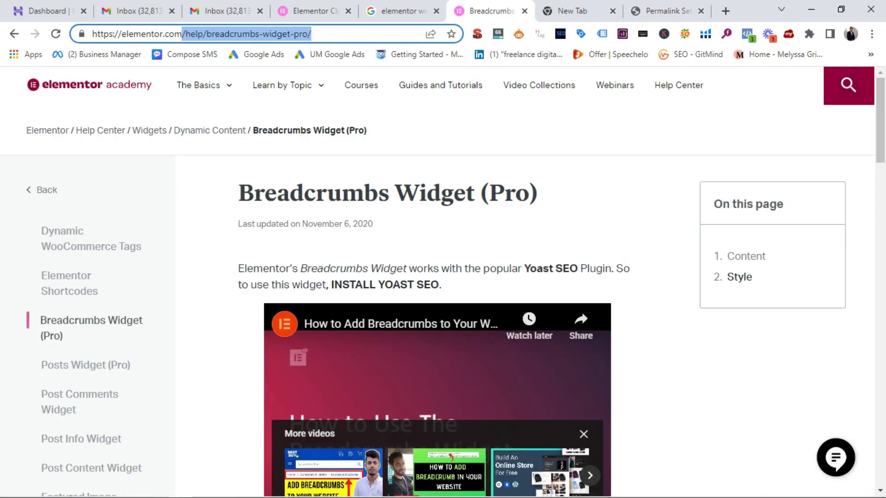
click(216, 34)
drag(185, 33, 311, 33)
click(311, 34)
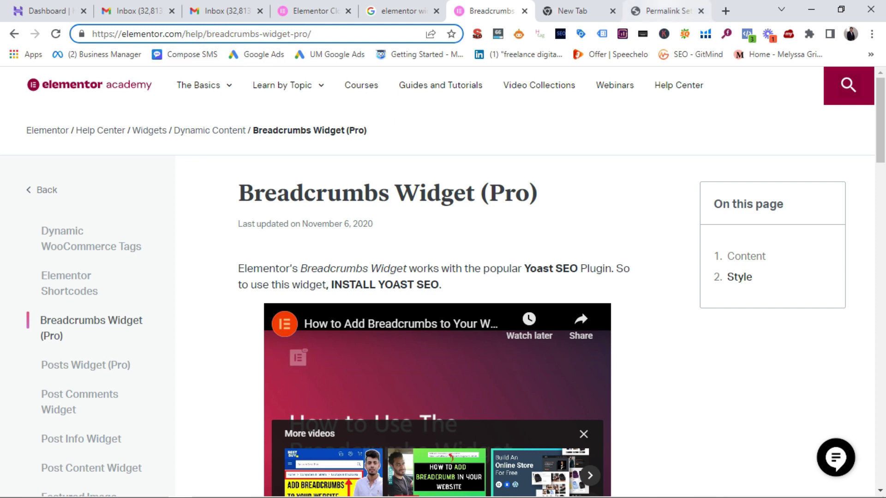
Go back to the Permalink settings and review the Custom Structure, Category base and Tag base options.
click(667, 11)
scroll(501, 295, down, 3)
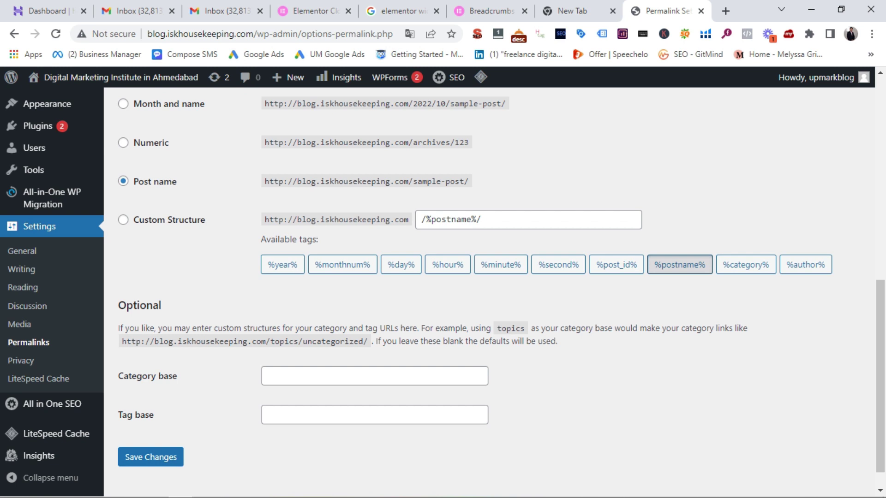
scroll(489, 292, up, 3)
scroll(490, 292, down, 4)
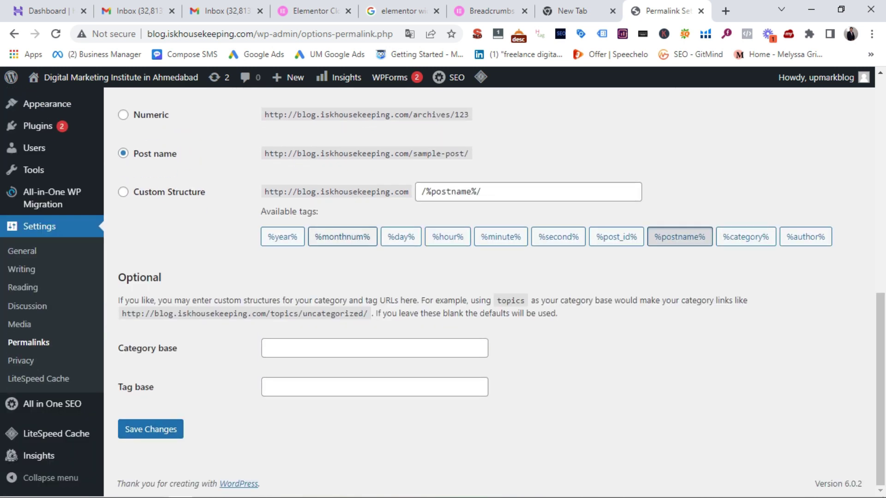
Switch to the Word setup notes and mark the Create Pages item by selecting the numbering of the checklist.
key(alt+Tab)
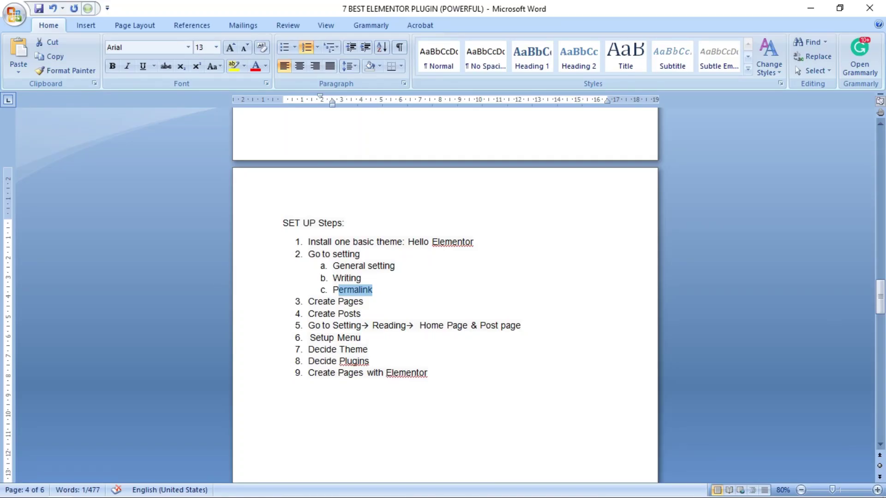
click(363, 302)
click(299, 302)
mouse_move(299, 302)
mouse_down()
mouse_move(347, 301)
mouse_move(299, 302)
mouse_up()
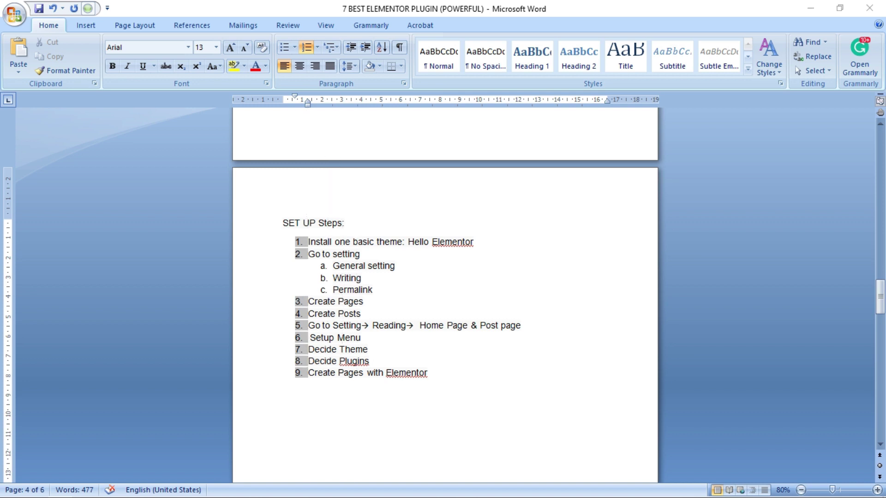
Return to the browser, open the WordPress list of all pages and look through its entries.
key(alt+Tab)
scroll(27, 277, up, 7)
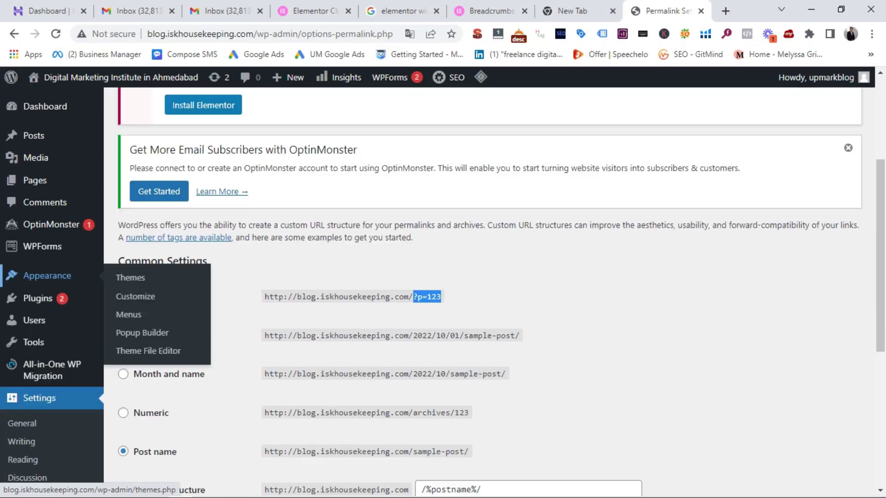
click(34, 180)
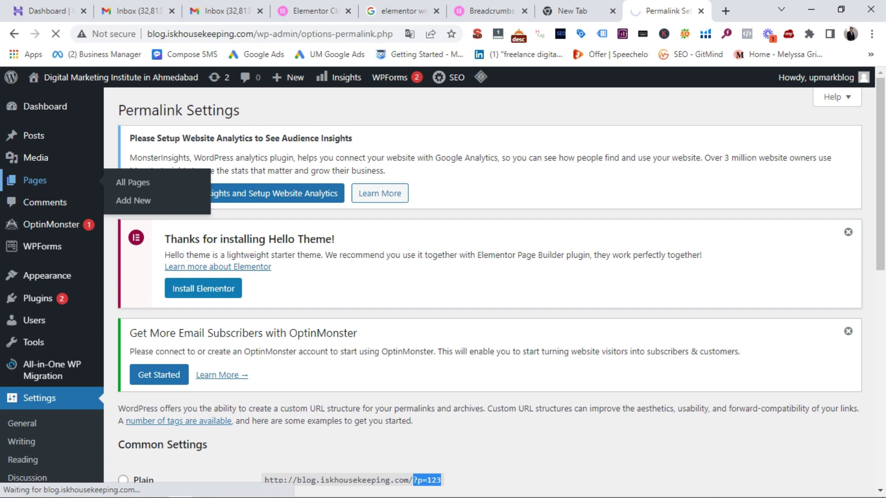
scroll(443, 277, down, 5)
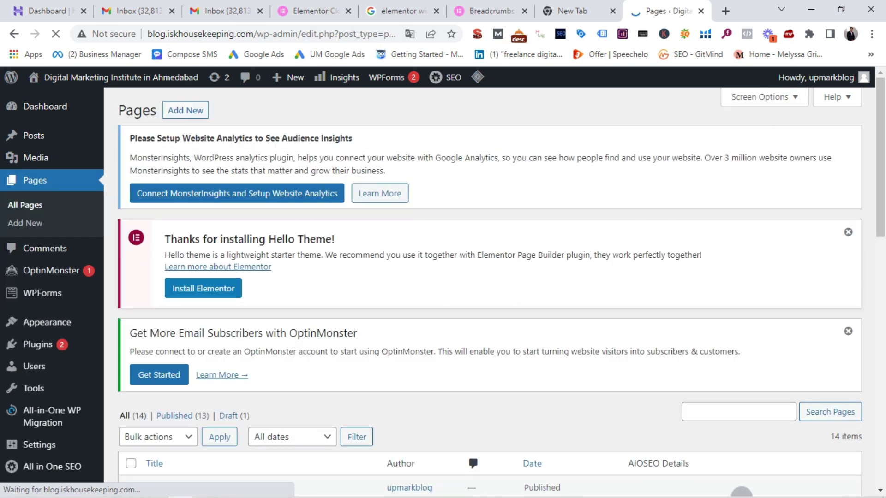
scroll(489, 277, down, 3)
scroll(489, 277, up, 7)
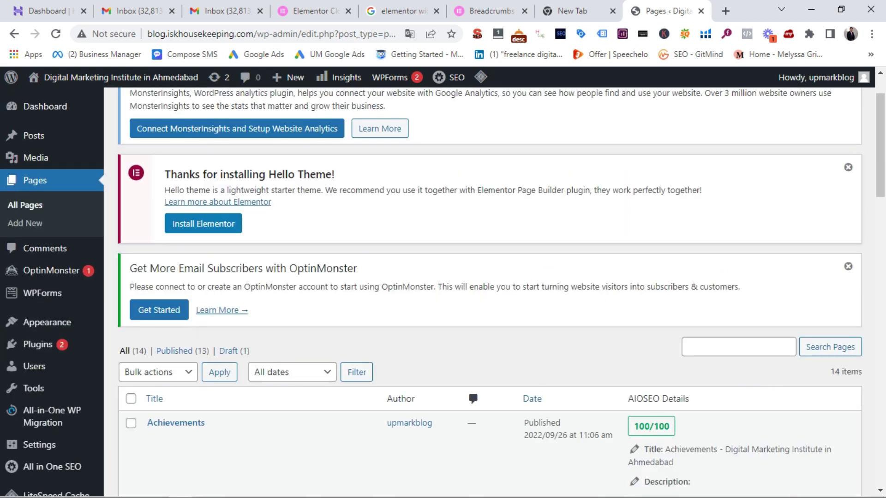
Switch to the Word notes, find the website page outline and highlight its Home entry.
key(alt+Tab)
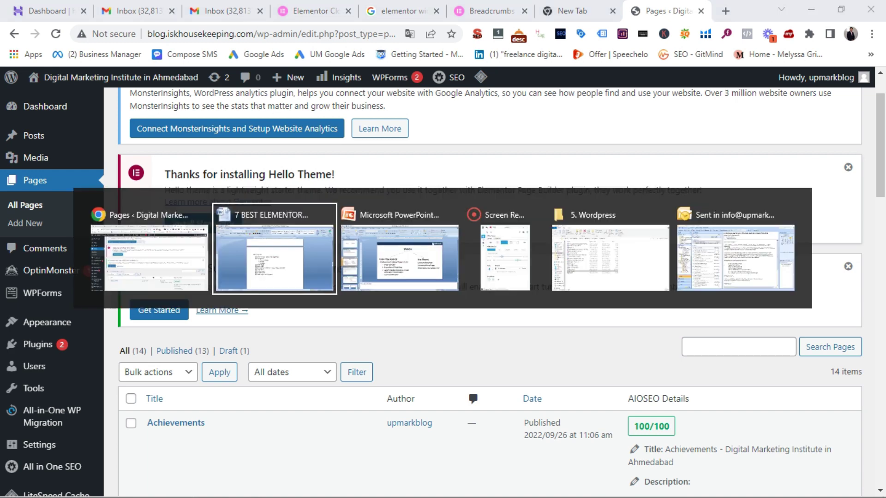
scroll(445, 295, down, 3)
scroll(445, 295, down, 15)
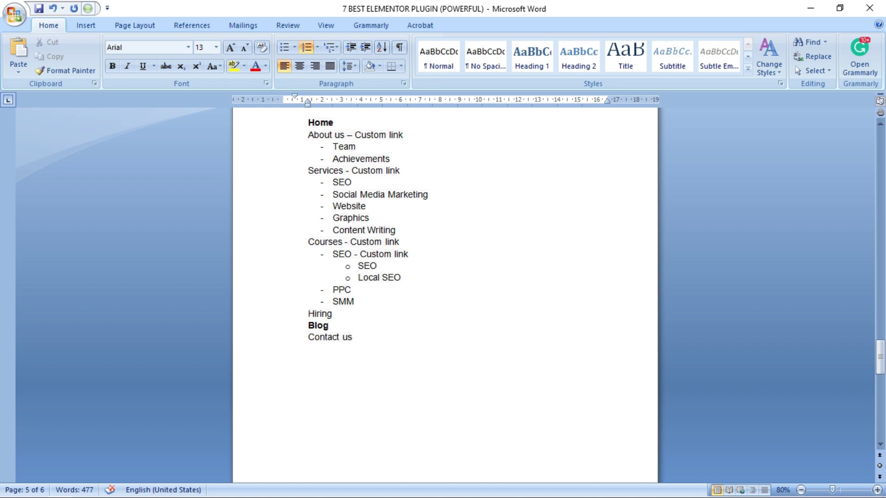
click(352, 290)
scroll(445, 295, up, 3)
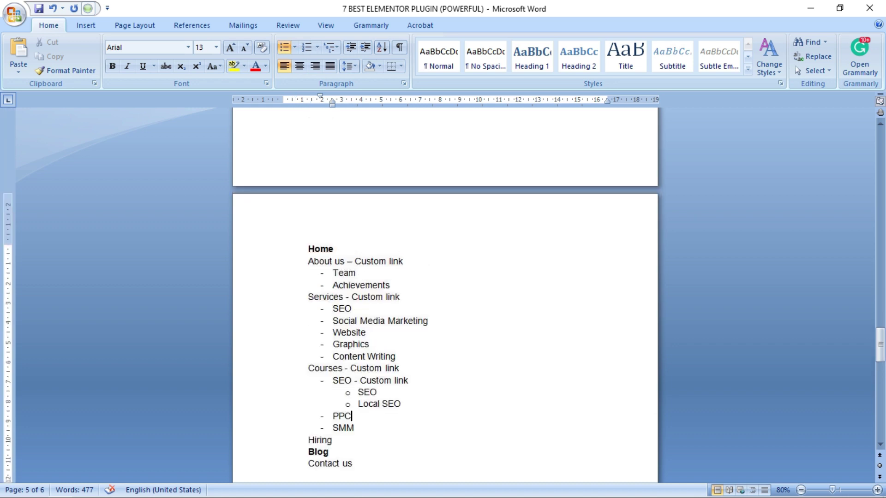
click(308, 249)
click(334, 249)
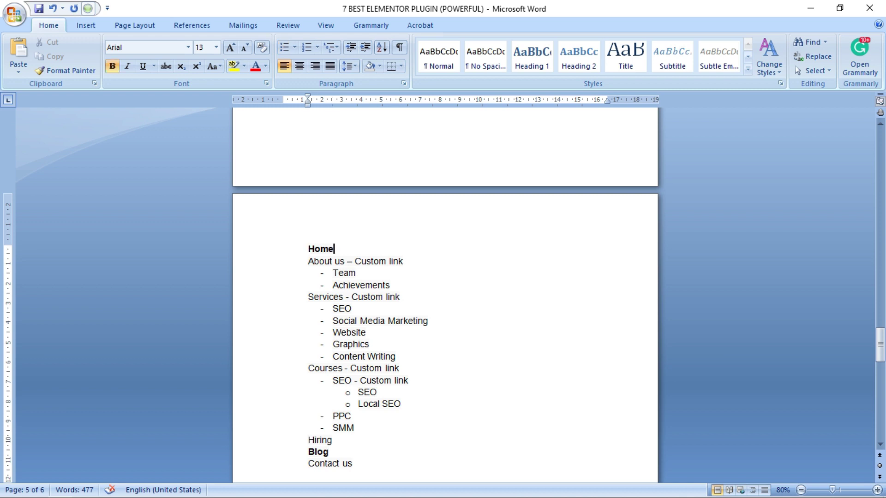
key(shift+Left)
key(shift+Left)
key(shift+Left)
key(shift+Left)
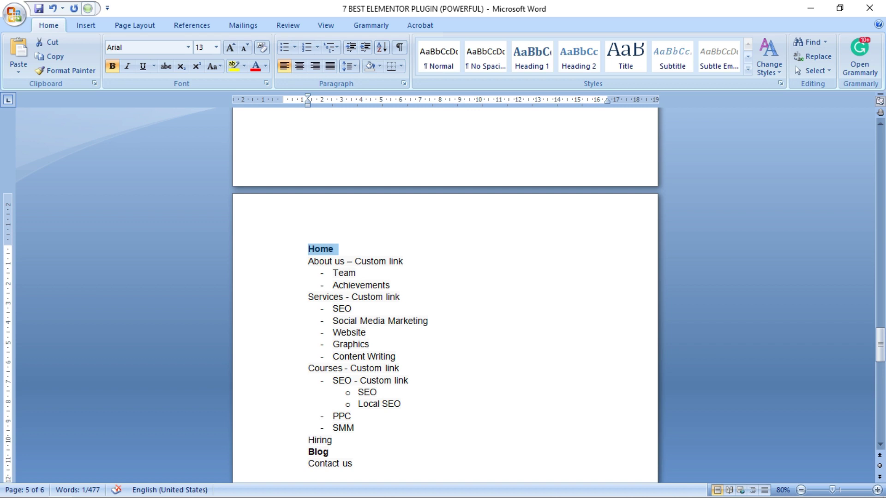
Highlight About us, Team, Services and Courses in the page outline, followed by the whole outline from Home to Contact us.
drag(344, 261, 309, 261)
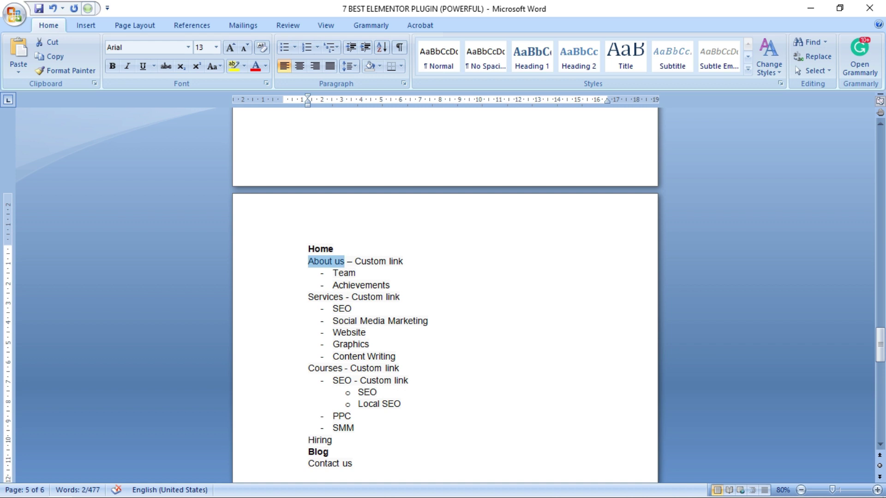
drag(333, 272, 344, 272)
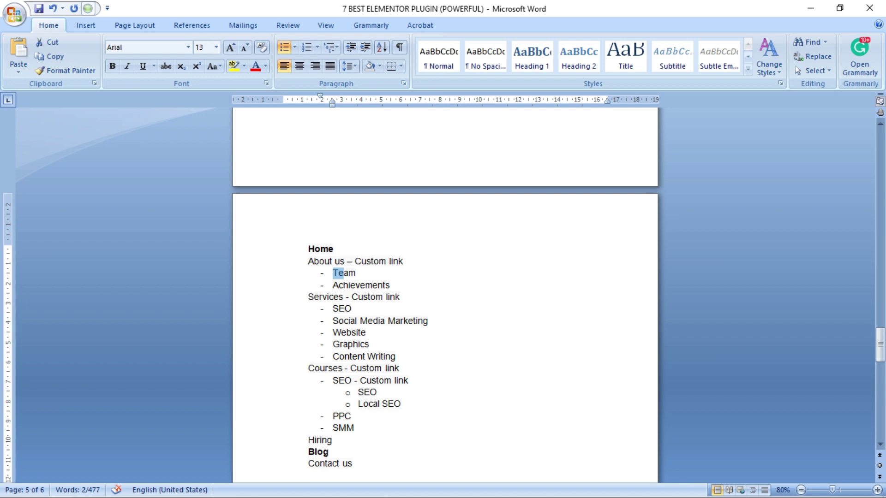
drag(308, 297, 344, 297)
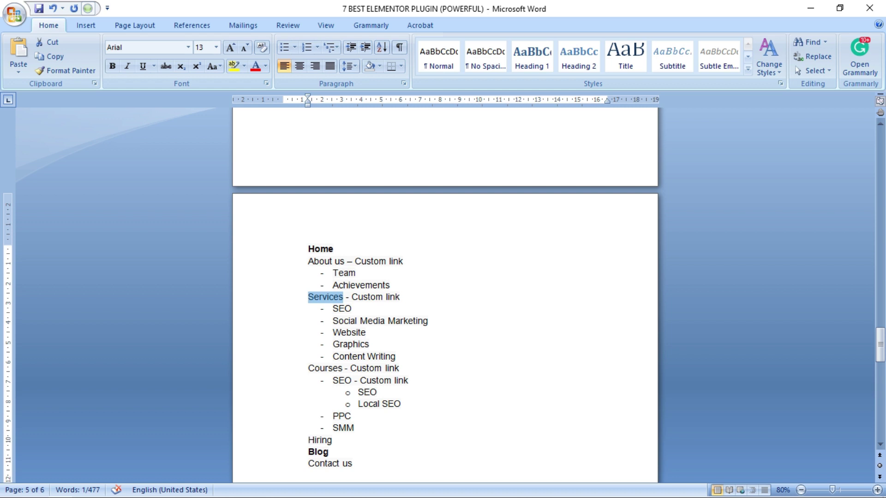
scroll(445, 296, down, 1)
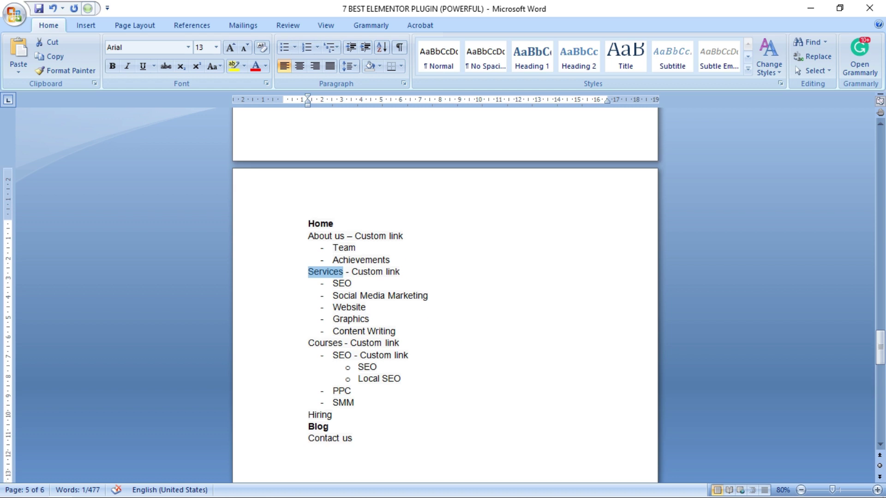
drag(309, 343, 345, 343)
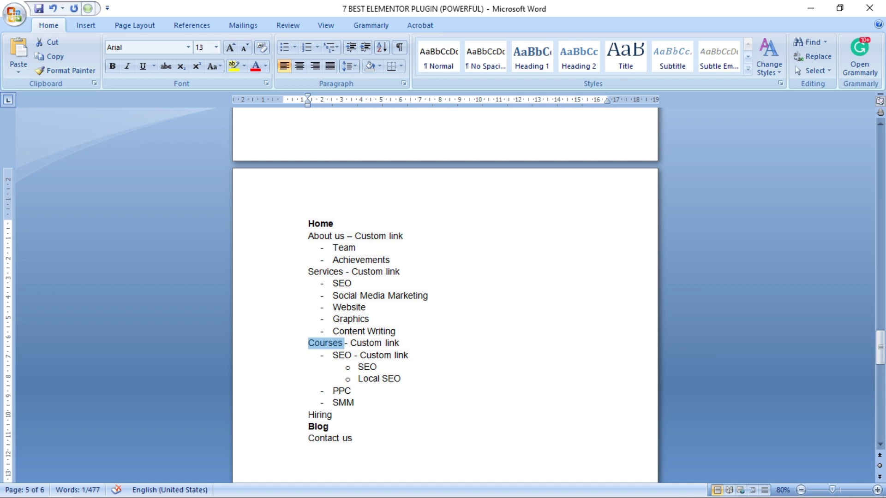
scroll(445, 295, down, 1)
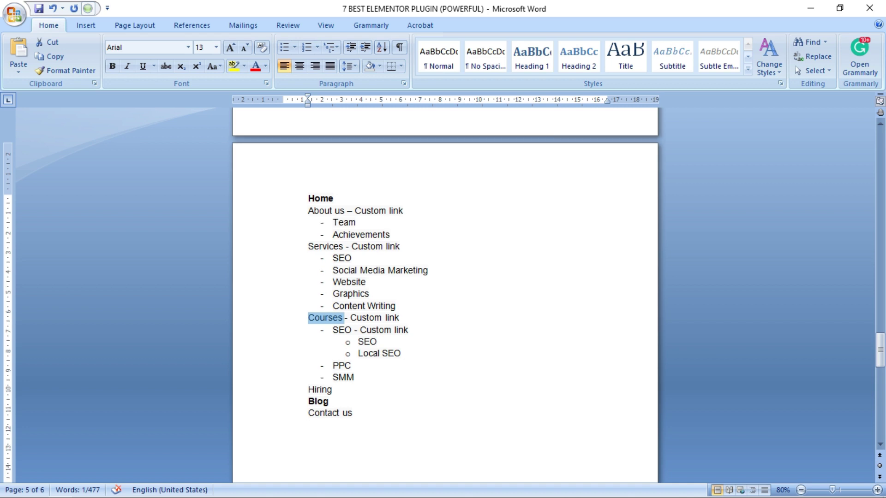
scroll(445, 296, down, 2)
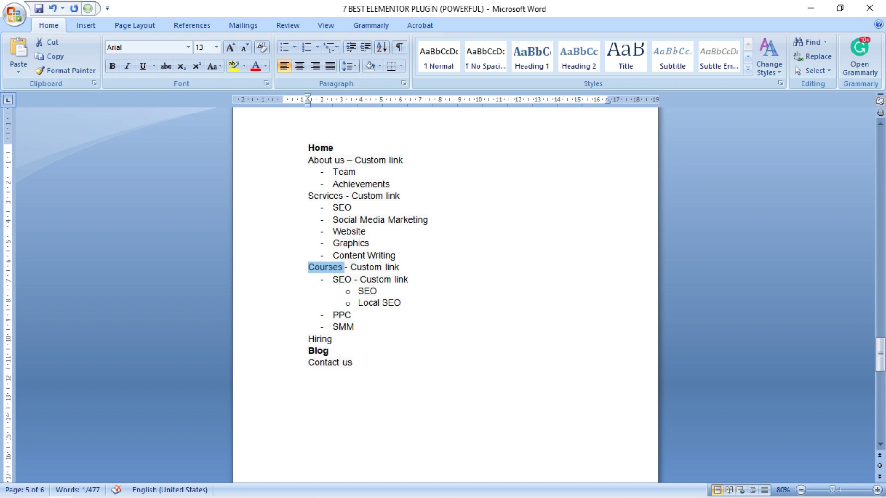
drag(353, 363, 308, 148)
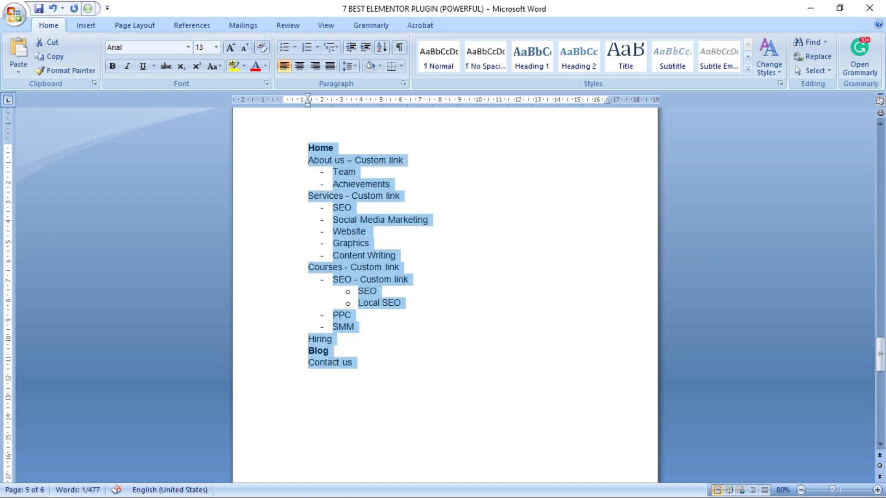
click(351, 315)
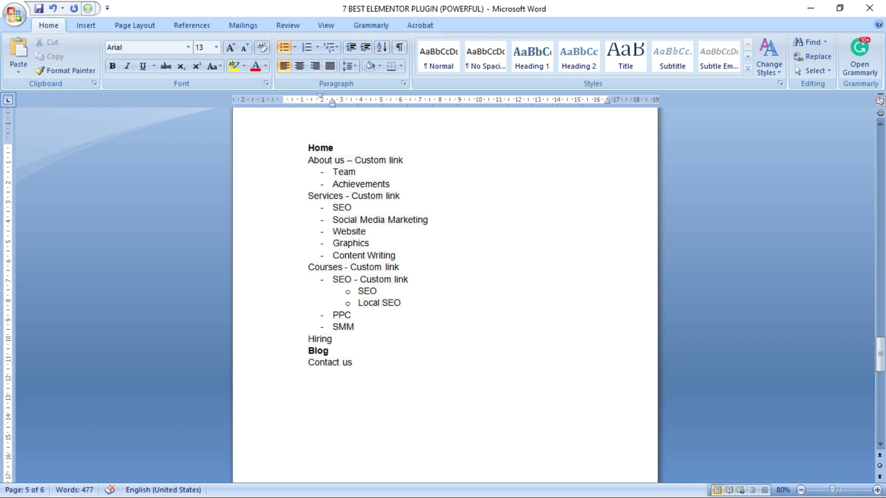
Add a new page in WordPress in the browser and title it "Home", copied from the page outline in Word.
key(alt+Tab)
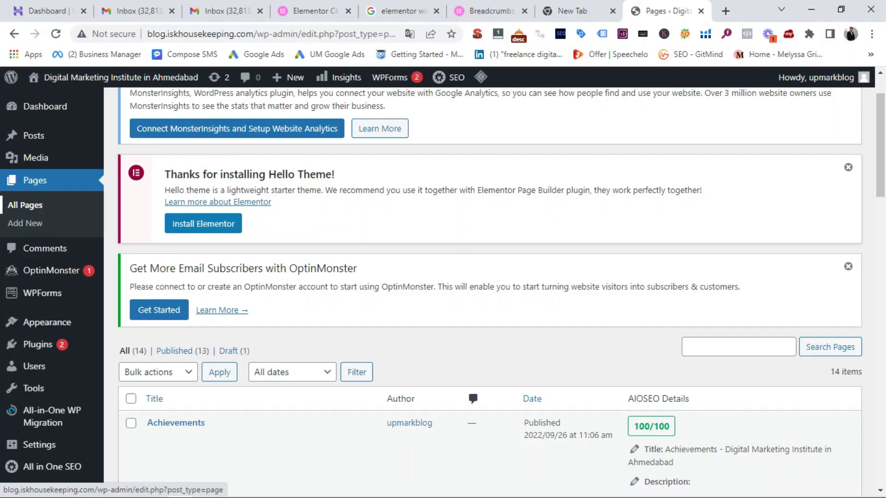
scroll(217, 266, up, 2)
click(185, 111)
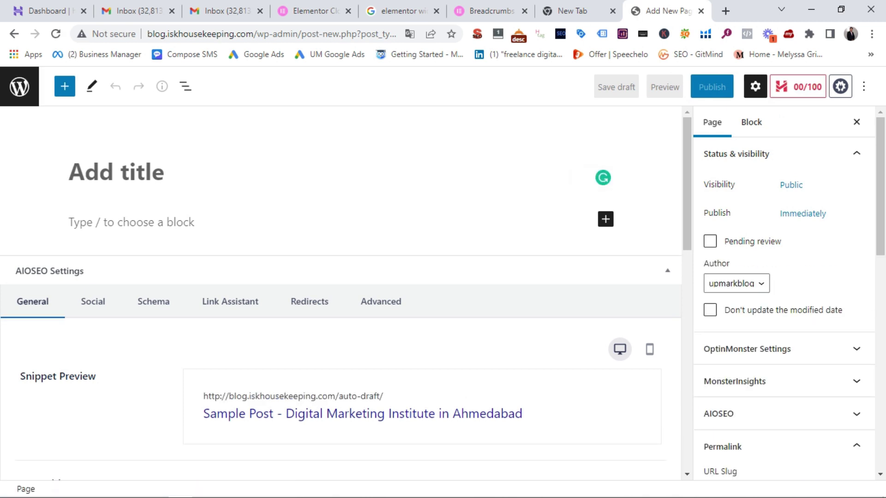
key(alt+Tab)
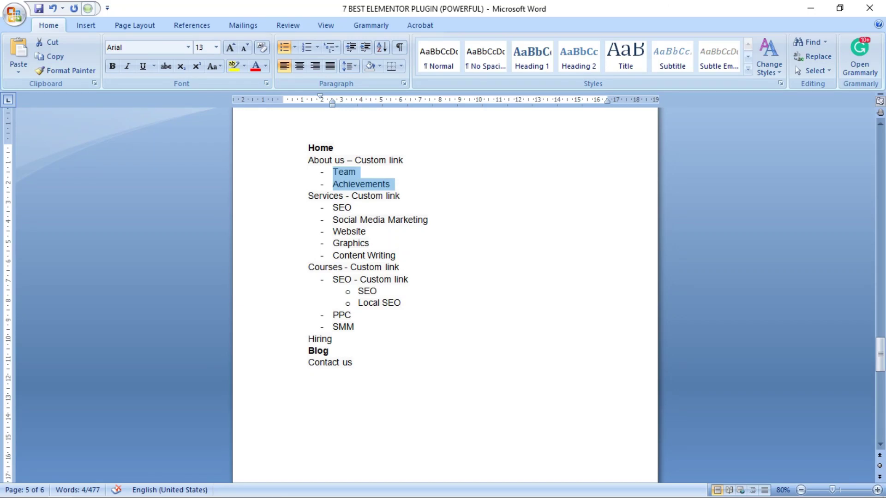
drag(335, 148, 309, 148)
key(ctrl+c)
key(alt+Tab)
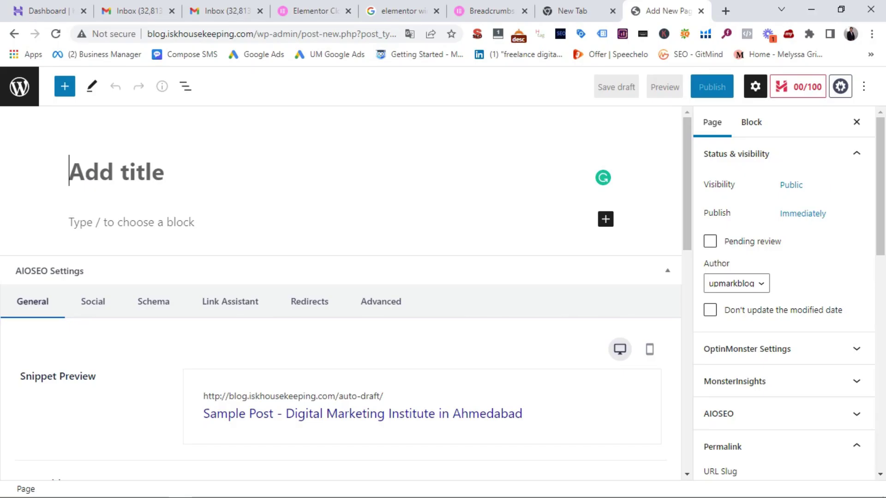
key(ctrl+v)
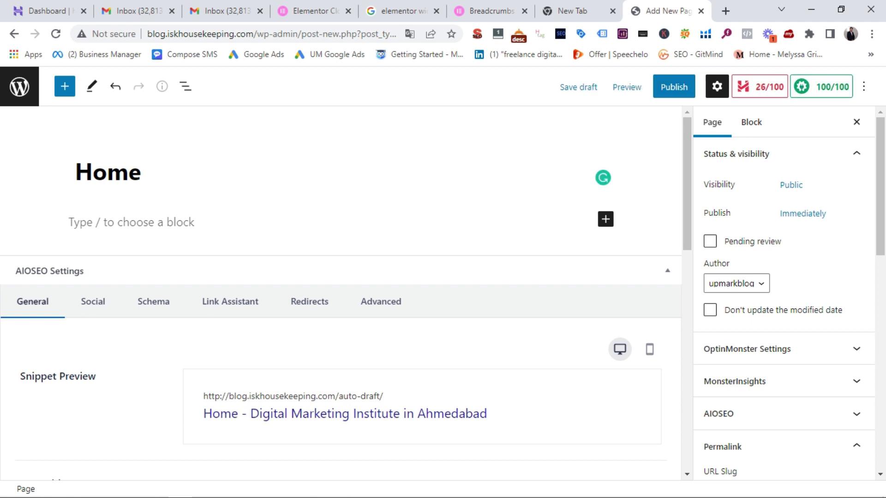
Leave the Home page unsaved, add another new page titled "About us" from the Word outline, and leave it unsaved as well.
click(19, 86)
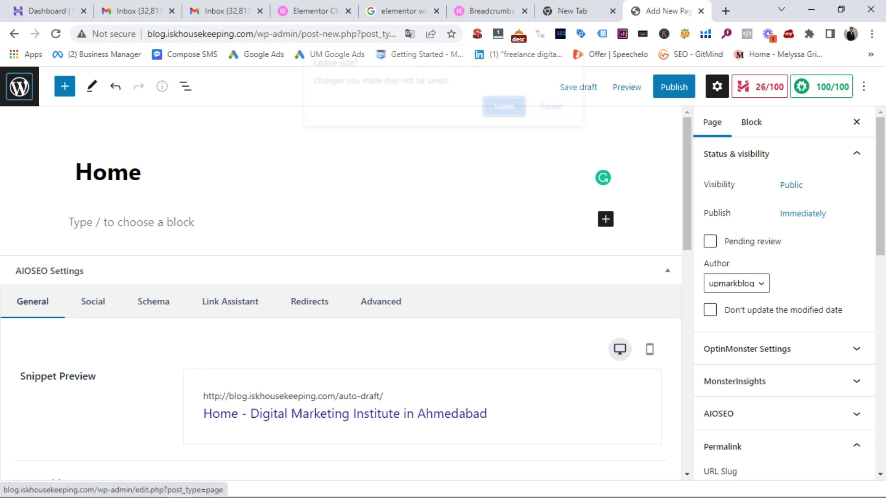
key(Return)
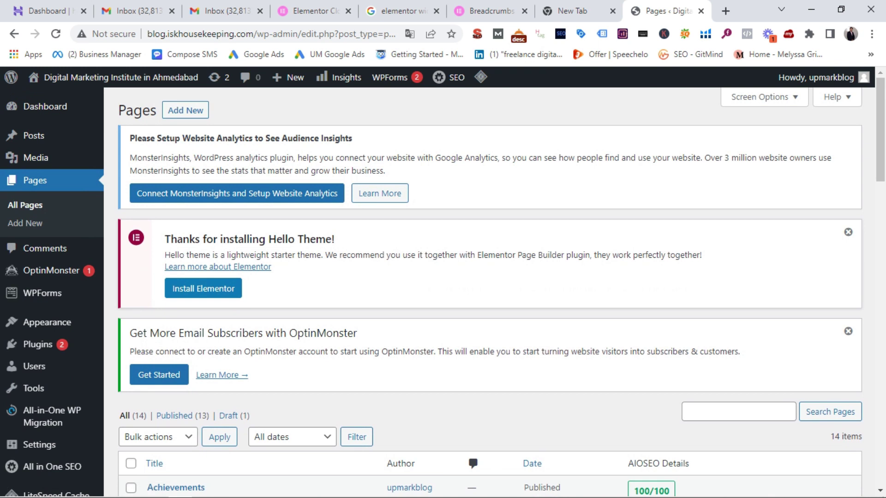
click(185, 110)
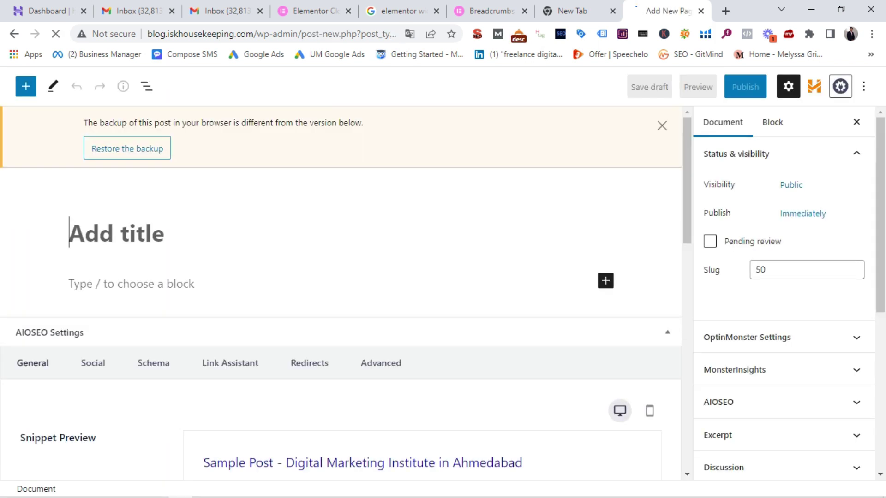
key(alt+Tab)
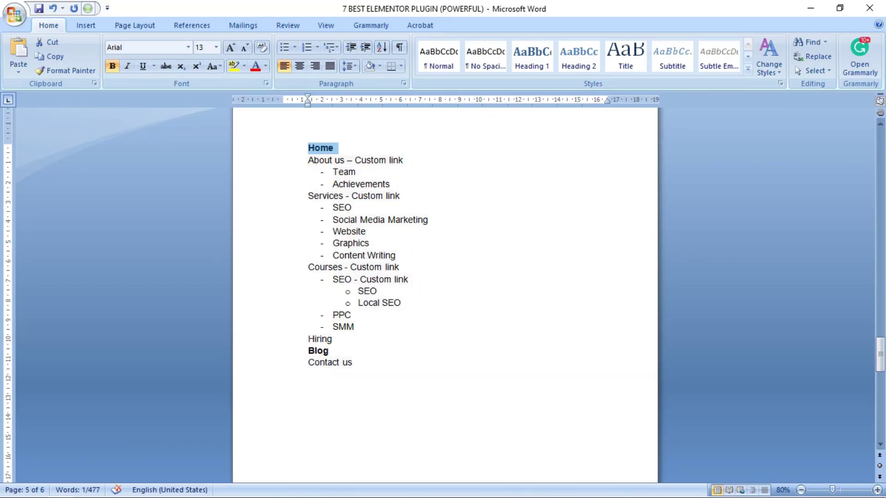
drag(344, 161, 308, 160)
key(ctrl+c)
key(alt+Tab)
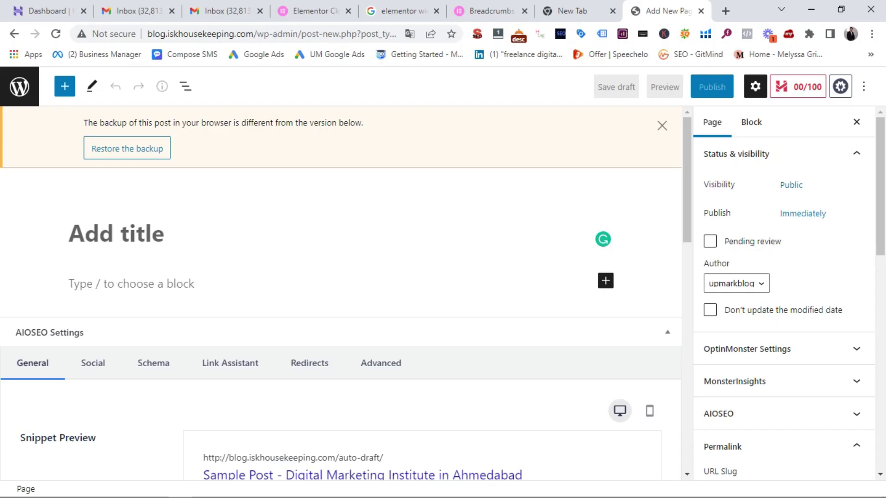
key(ctrl+v)
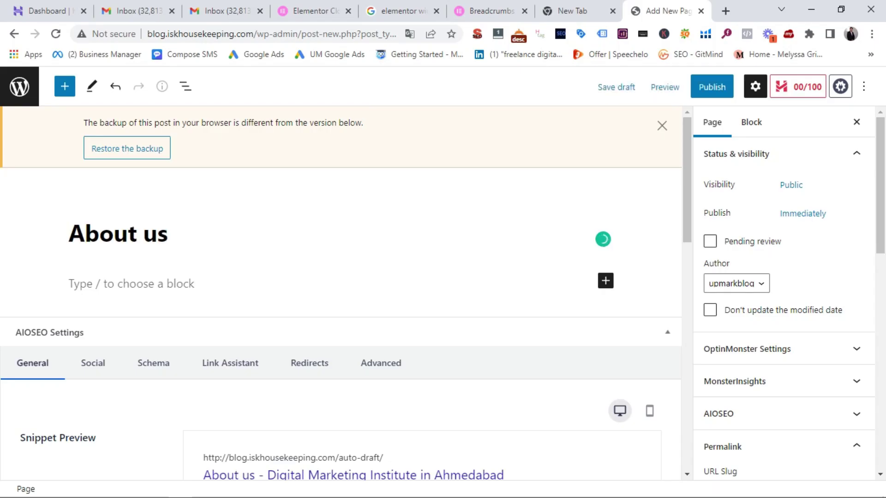
click(20, 87)
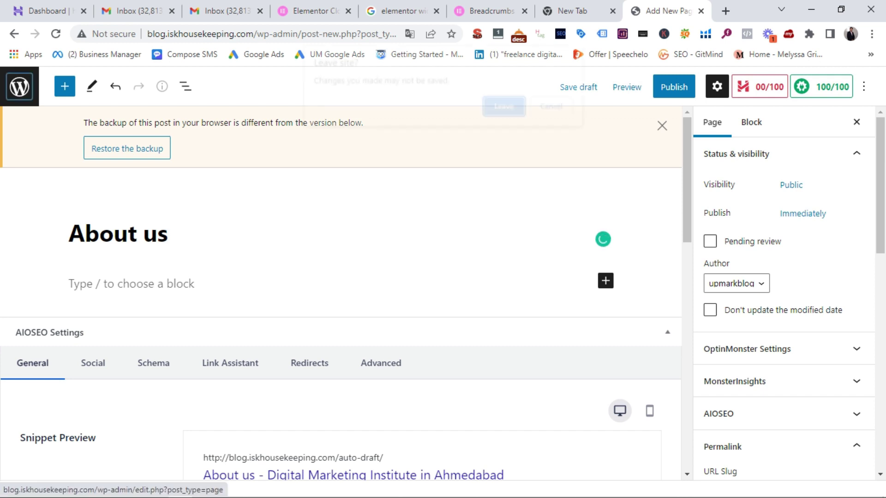
key(Return)
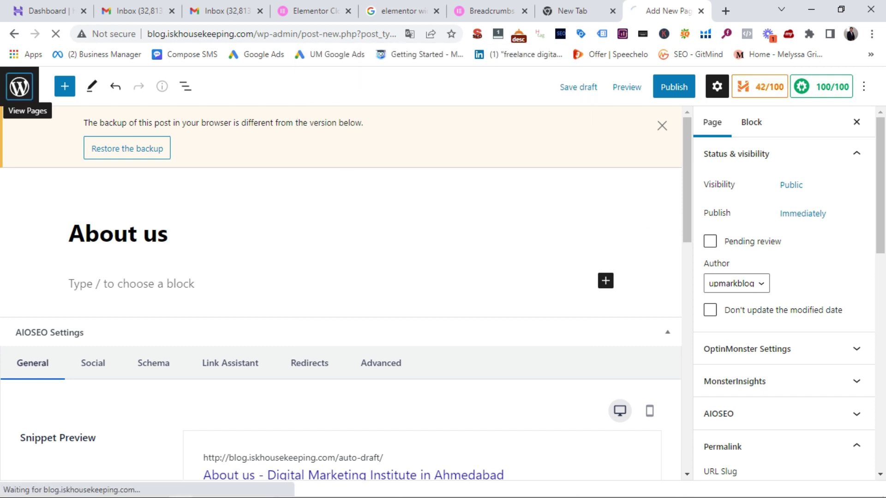
Switch to the Word page outline and highlight About us – Custom link, part of its Team sub-entry, and Services.
key(alt+Tab)
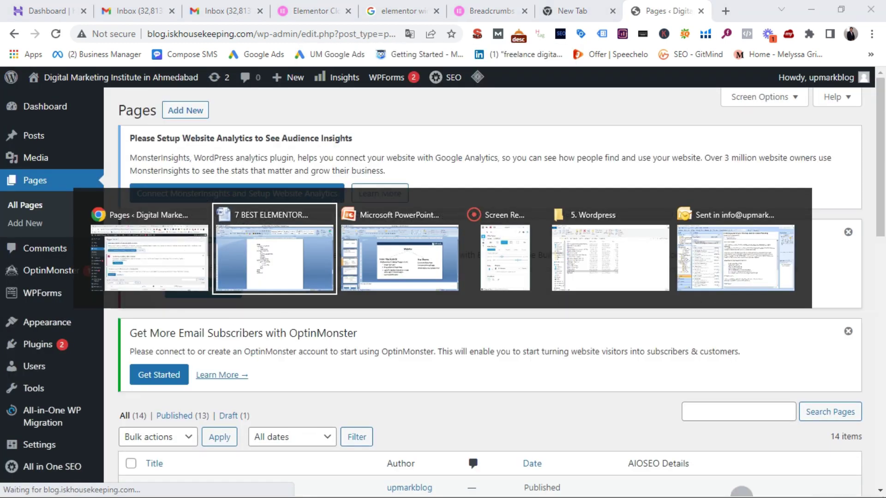
click(356, 172)
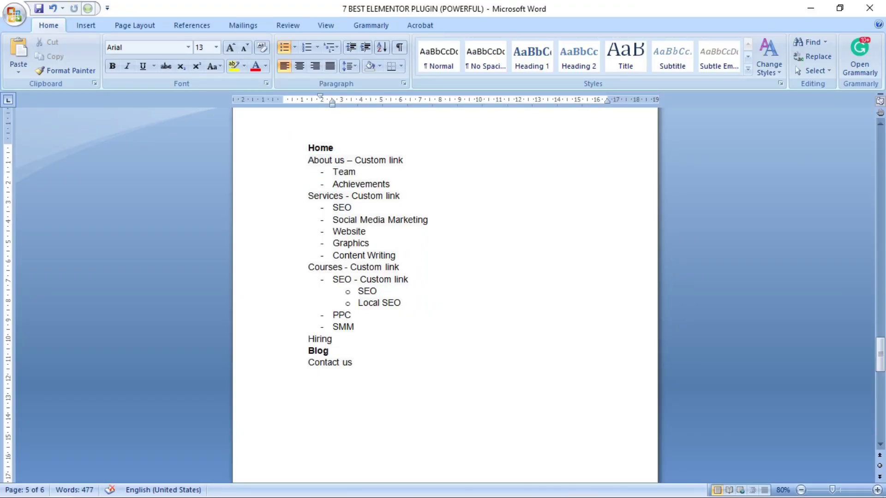
click(309, 160)
drag(309, 160, 399, 160)
drag(338, 171, 344, 172)
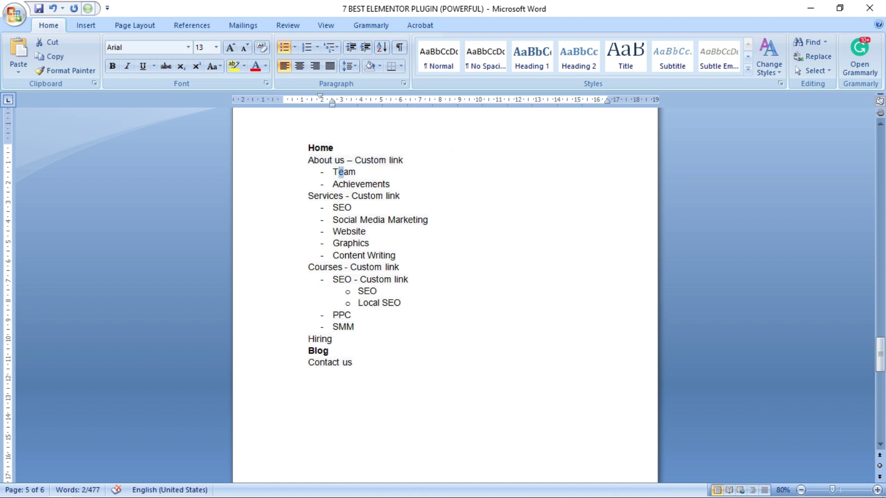
drag(308, 196, 344, 196)
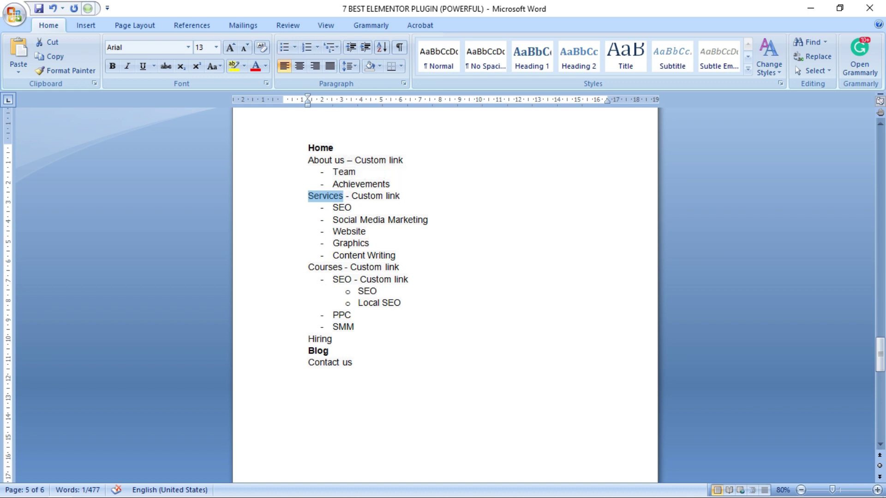
click(352, 208)
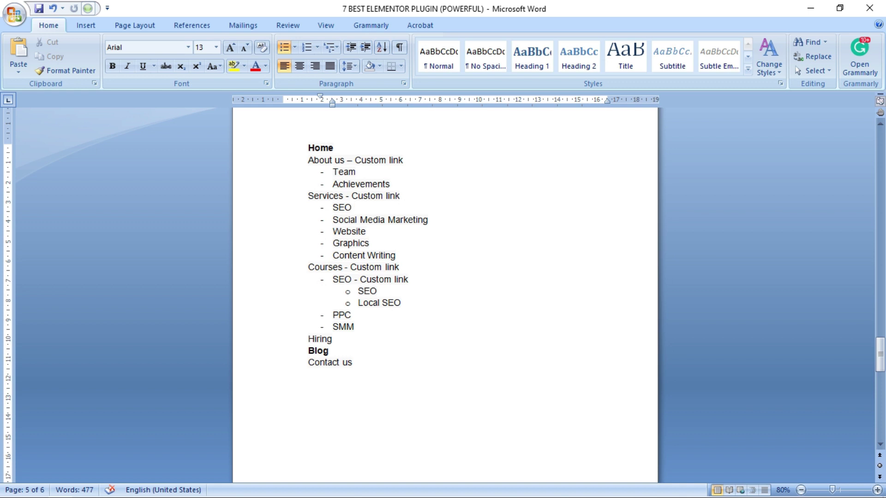
Switch to the Elementor Breadcrumbs help page in the browser and examine The Basics and Learn by Topic with their submenus.
key(alt+Tab)
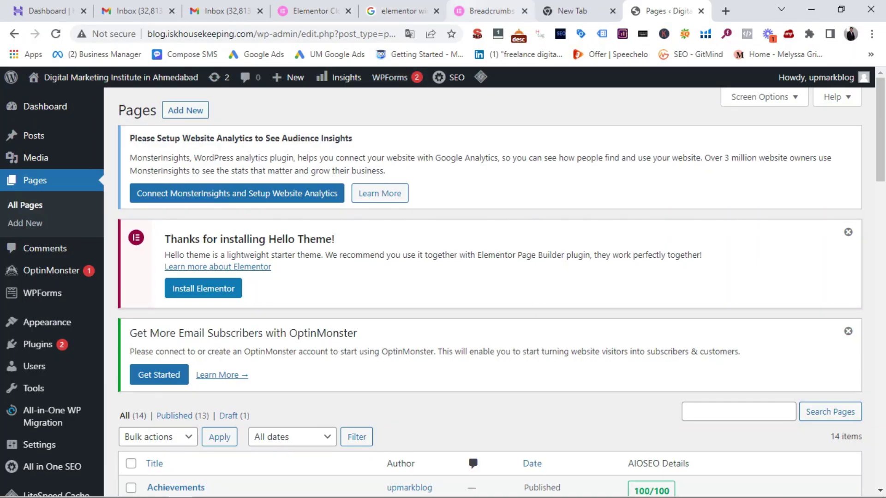
click(489, 11)
mouse_move(199, 85)
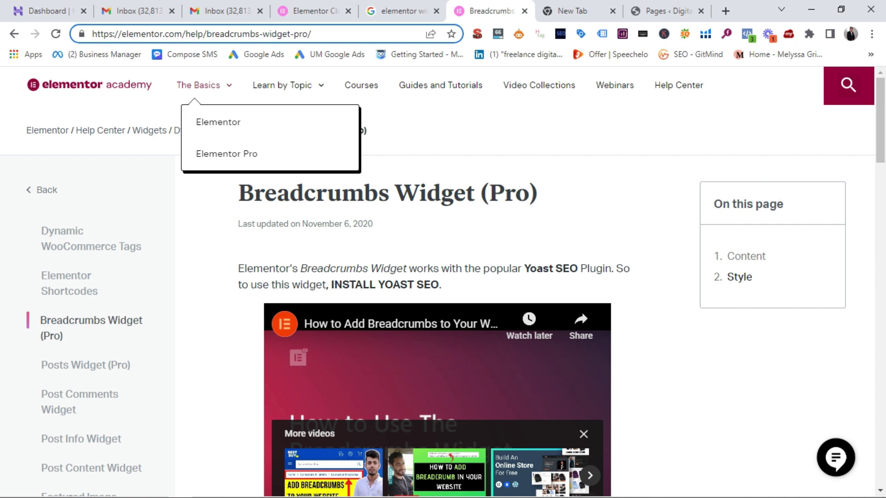
drag(177, 85, 216, 85)
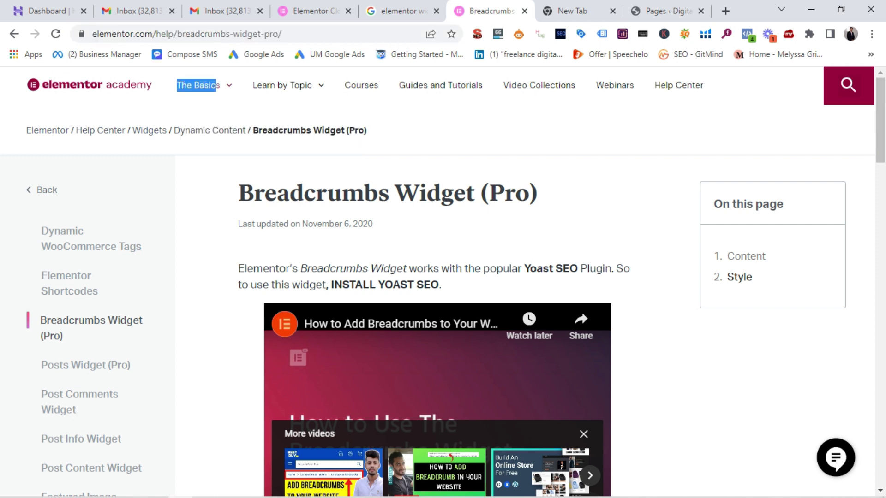
click(229, 85)
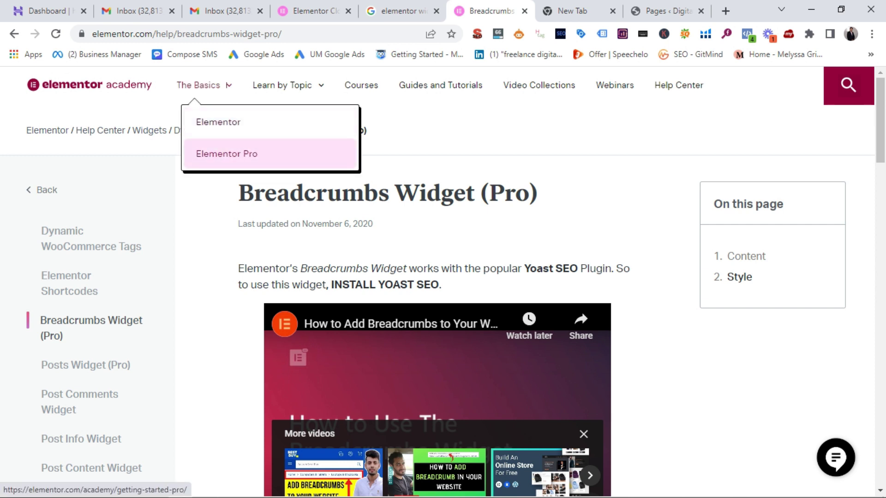
mouse_move(288, 86)
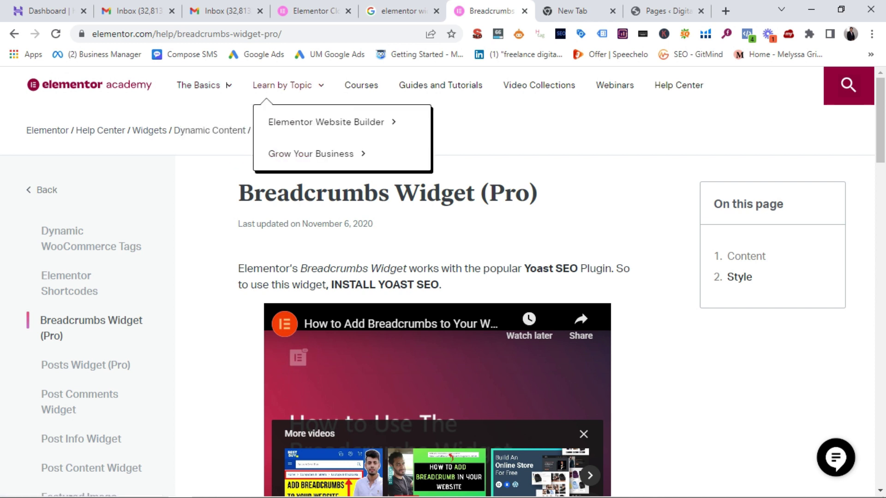
drag(253, 85, 312, 86)
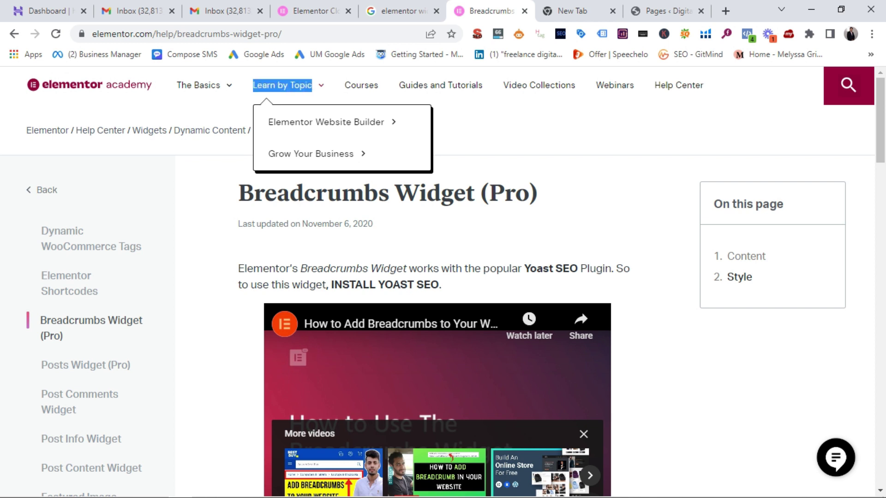
mouse_move(325, 121)
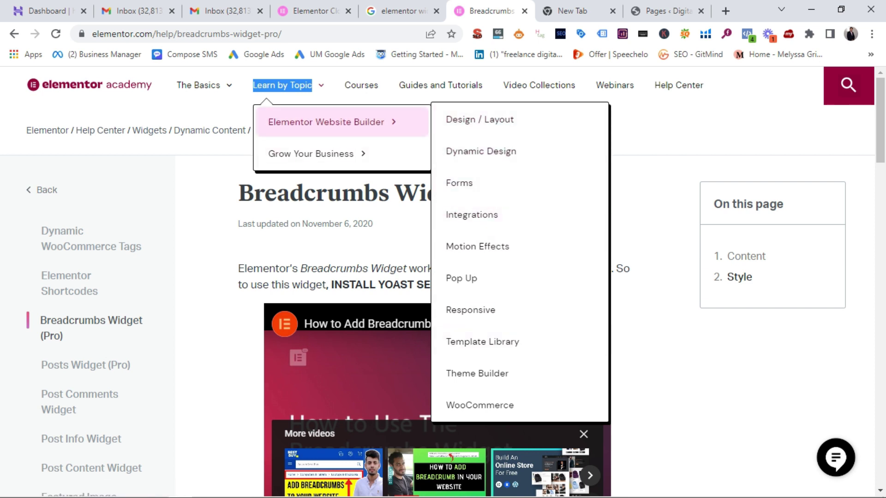
mouse_move(199, 85)
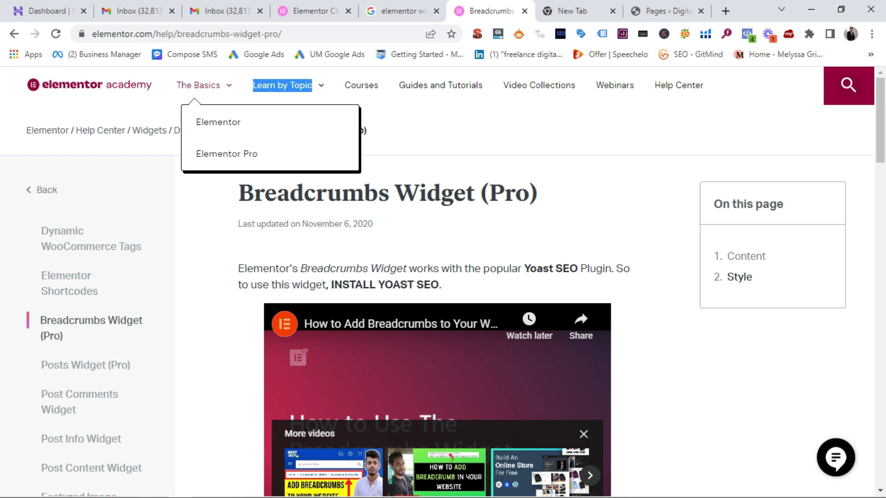
drag(176, 85, 221, 85)
click(244, 85)
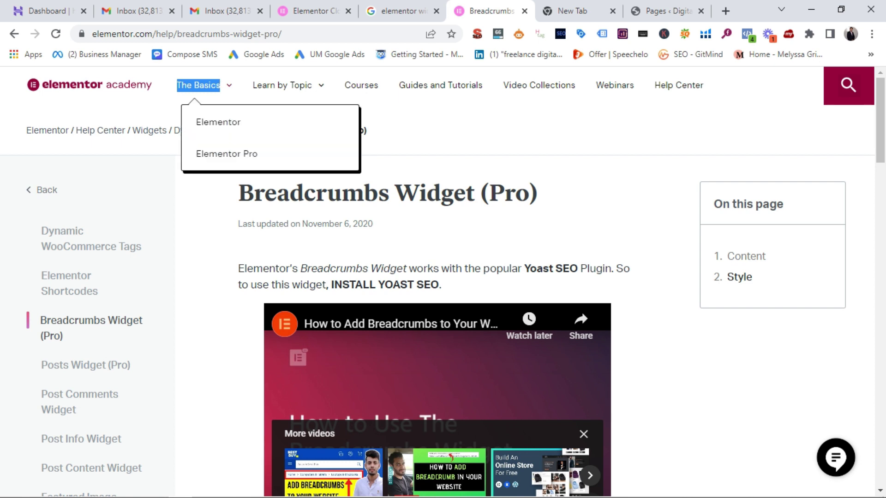
Return to the Word page outline and highlight the Services and About us entries marked as custom links.
key(alt+Tab)
drag(383, 184, 359, 196)
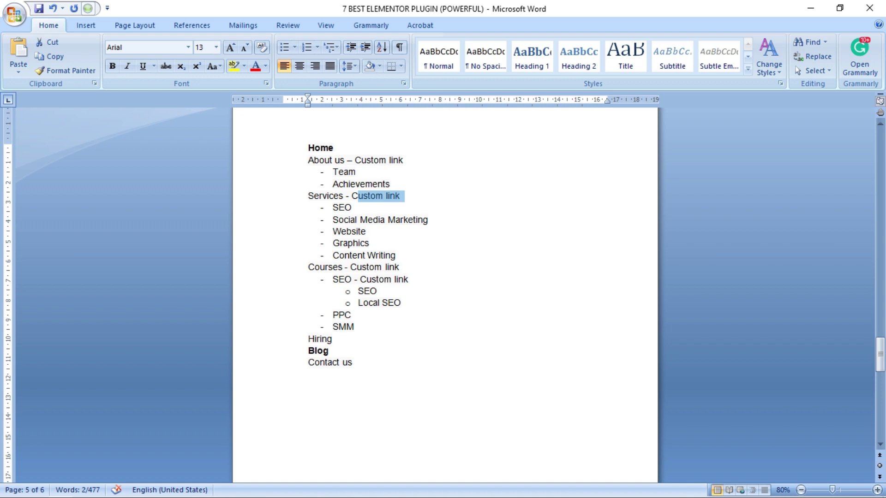
drag(308, 196, 391, 184)
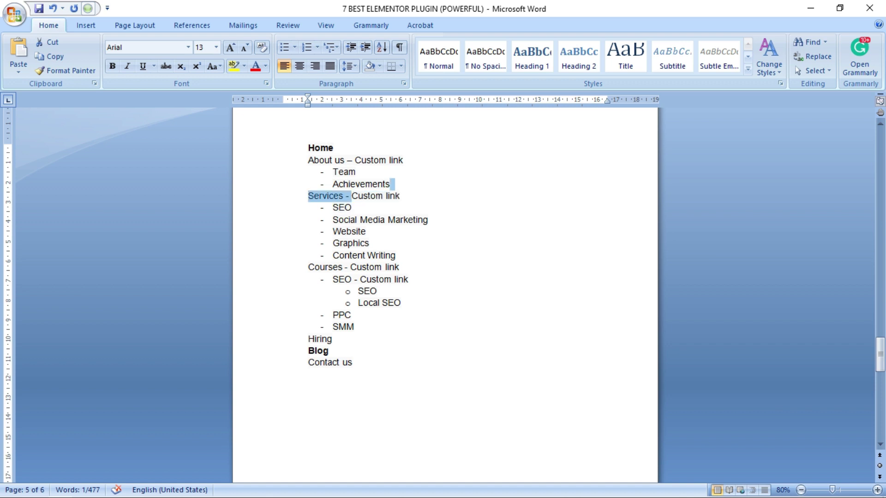
drag(309, 160, 386, 160)
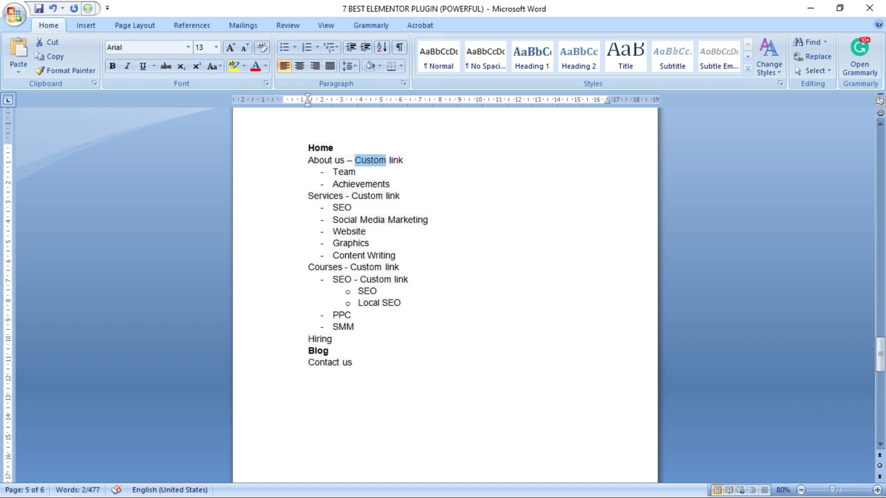
Go through the outline's sub-entries from Team and Achievements to the Courses items SEO and SMM.
click(366, 184)
click(356, 172)
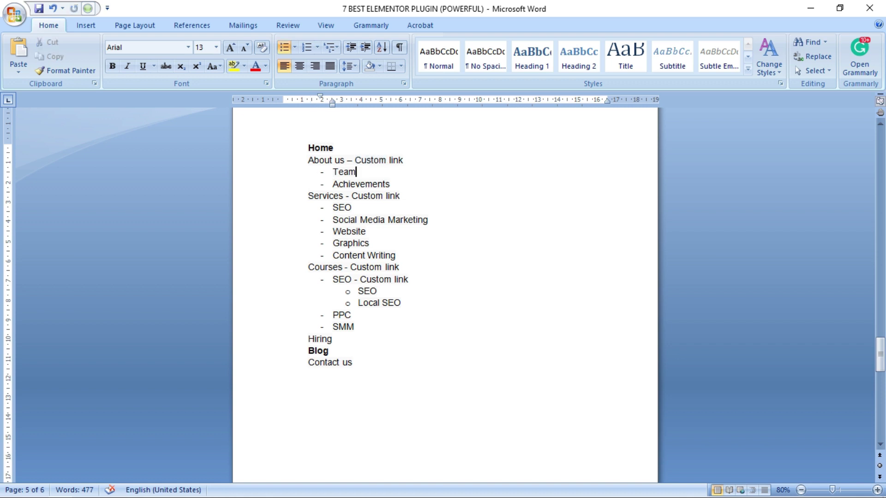
key(Down)
key(Down)
key(Down)
click(343, 268)
click(377, 291)
scroll(445, 295, down, 1)
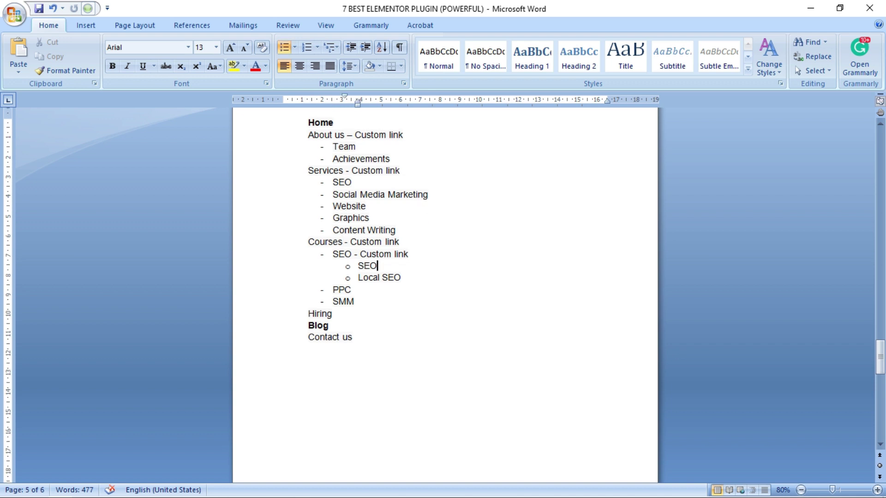
click(354, 301)
Return to the WordPress pages list in the browser and look through its entries down to Website, comparing with the Word outline.
key(alt+Tab)
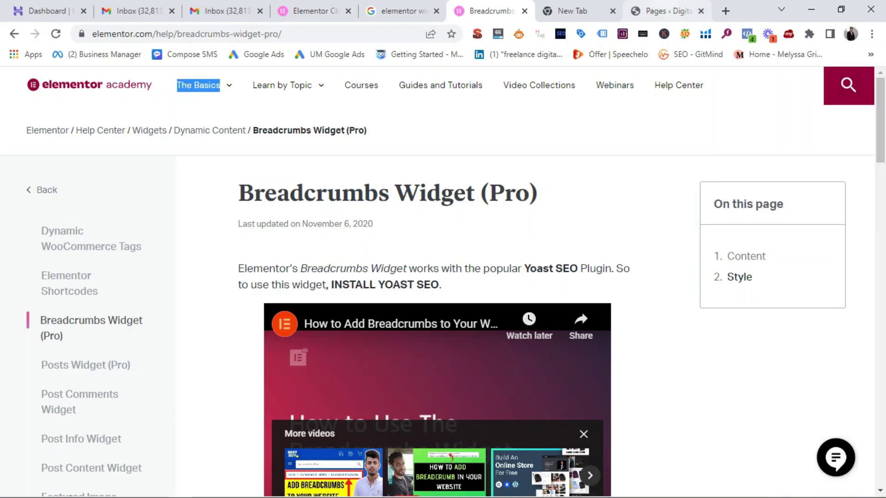
click(664, 11)
mouse_move(50, 270)
scroll(489, 290, down, 4)
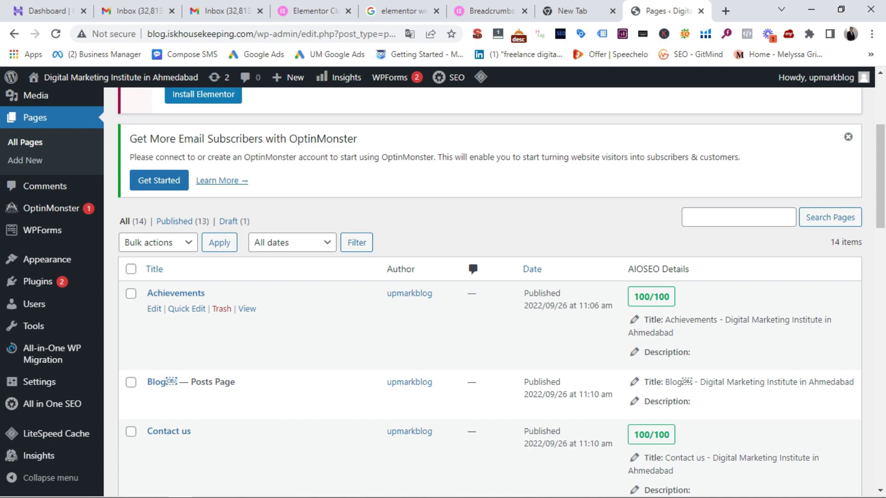
scroll(490, 291, up, 4)
key(alt+Tab)
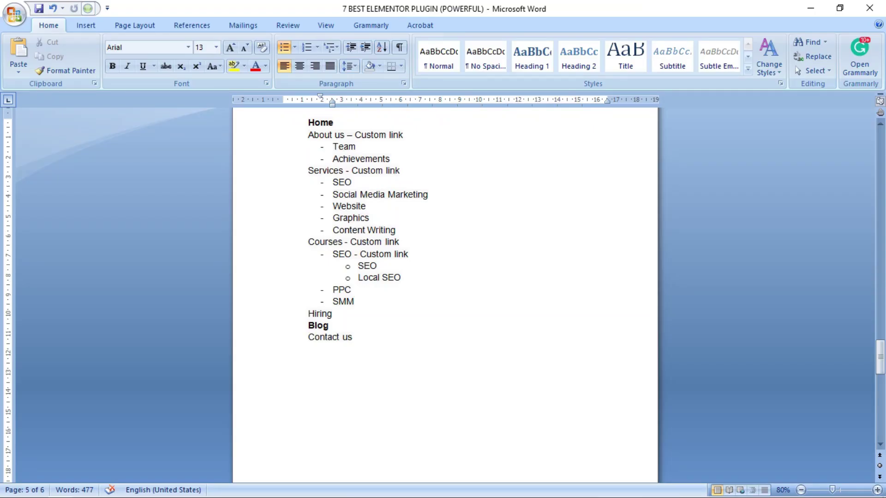
key(alt+Tab)
scroll(489, 286, down, 8)
scroll(489, 291, down, 16)
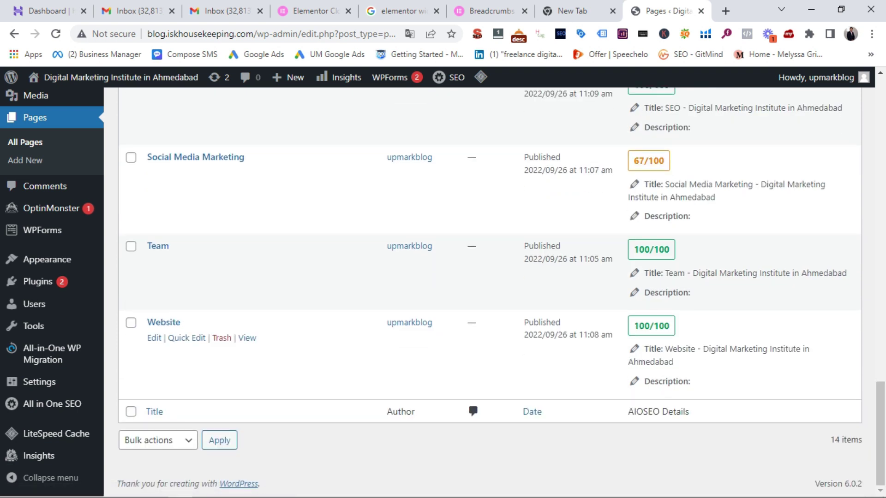
scroll(489, 291, up, 20)
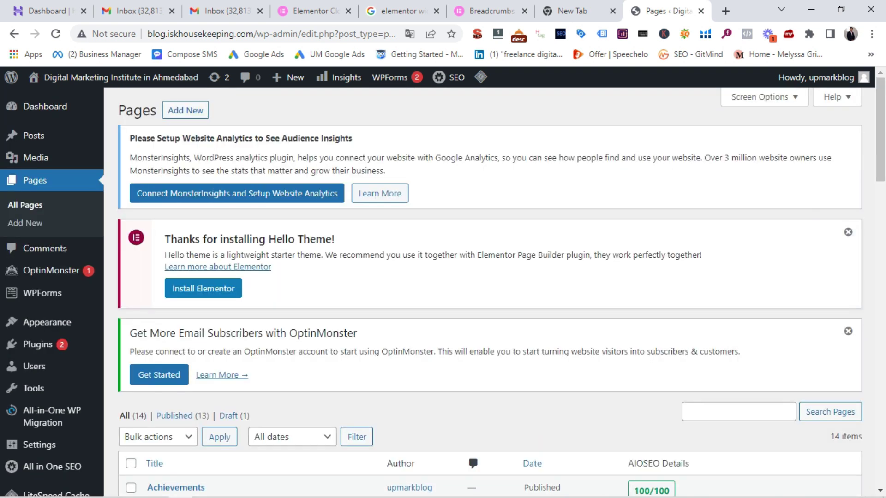
Open the Menus settings under the site's Appearance section.
mouse_move(33, 135)
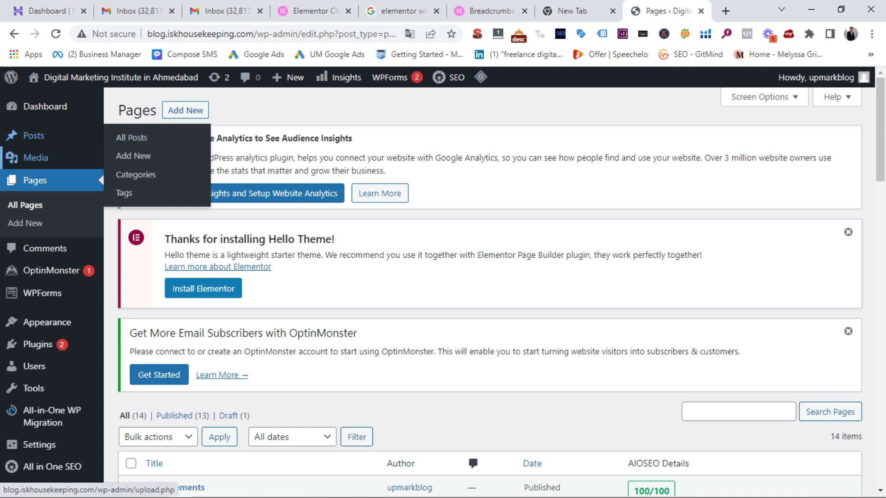
scroll(42, 230, down, 2)
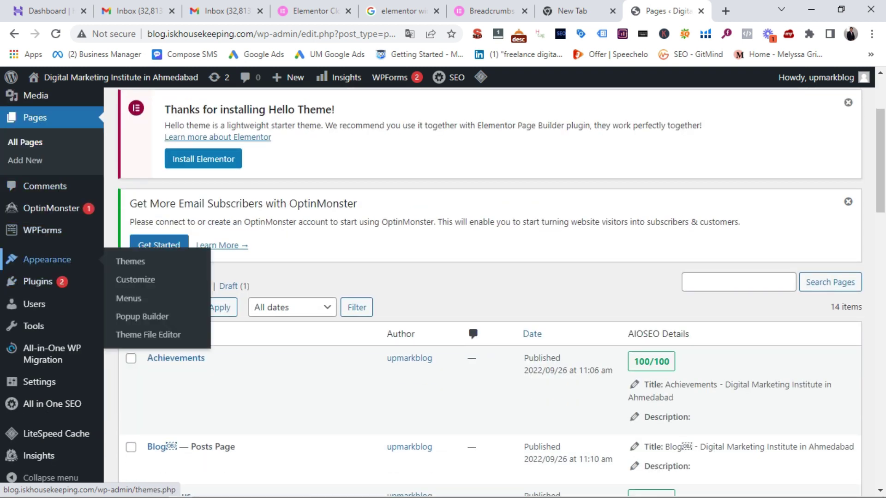
click(130, 298)
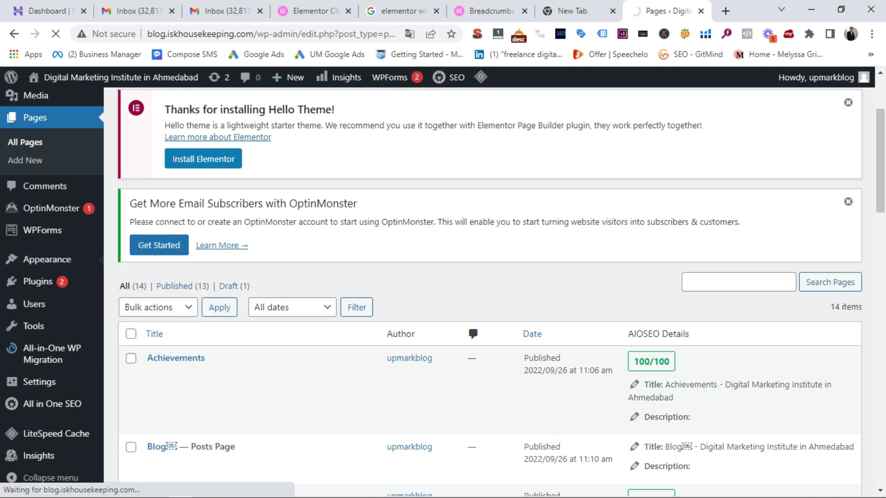
Look over the existing structure of menu 1, including the custom links and the sub-items beneath them.
scroll(490, 292, down, 4)
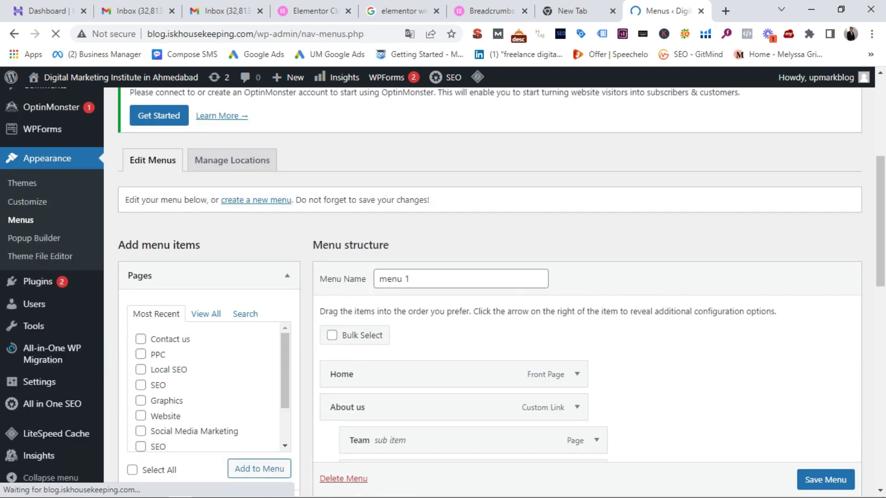
scroll(454, 248, down, 5)
scroll(453, 247, up, 8)
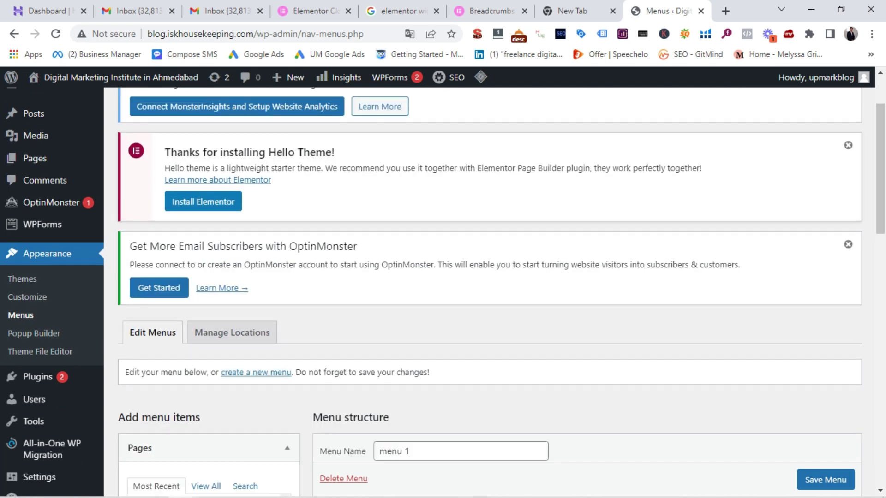
scroll(462, 280, down, 8)
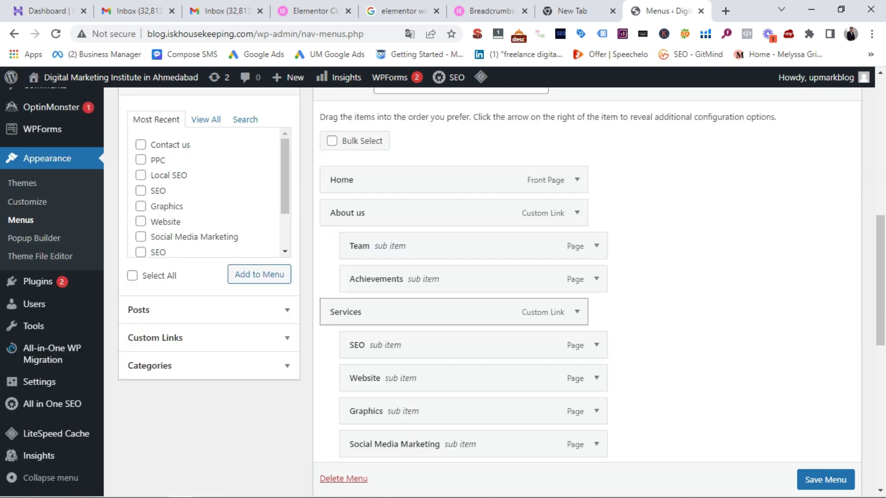
scroll(461, 291, up, 3)
scroll(462, 291, down, 1)
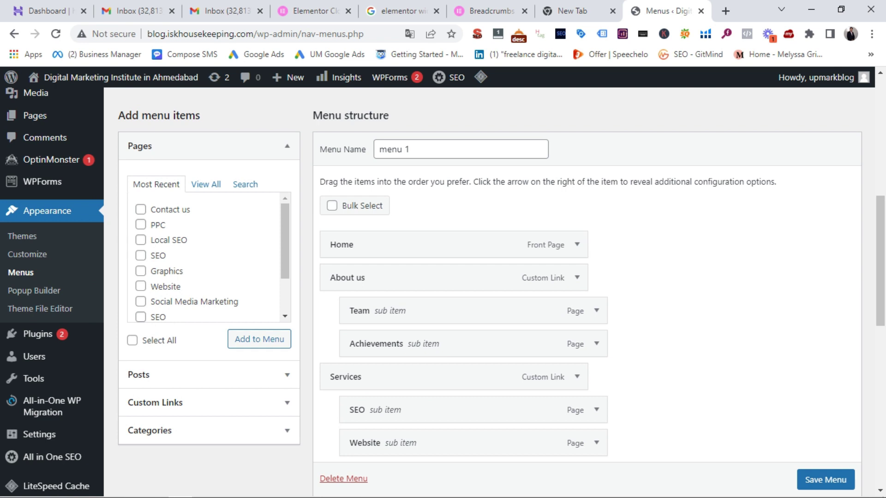
Tick Contact us and Local SEO in the list of recent pages, and save menu 1.
scroll(461, 277, up, 1)
click(141, 274)
click(141, 304)
scroll(462, 277, down, 4)
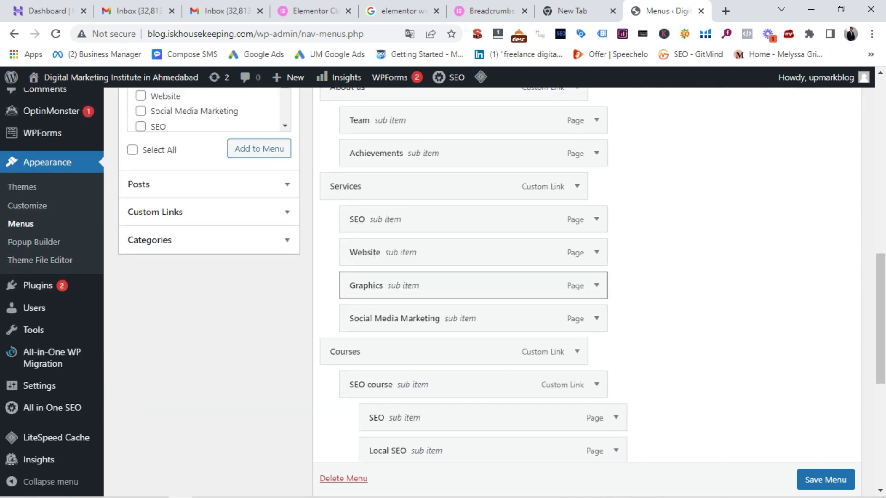
scroll(462, 323, up, 4)
scroll(489, 277, down, 1)
click(825, 480)
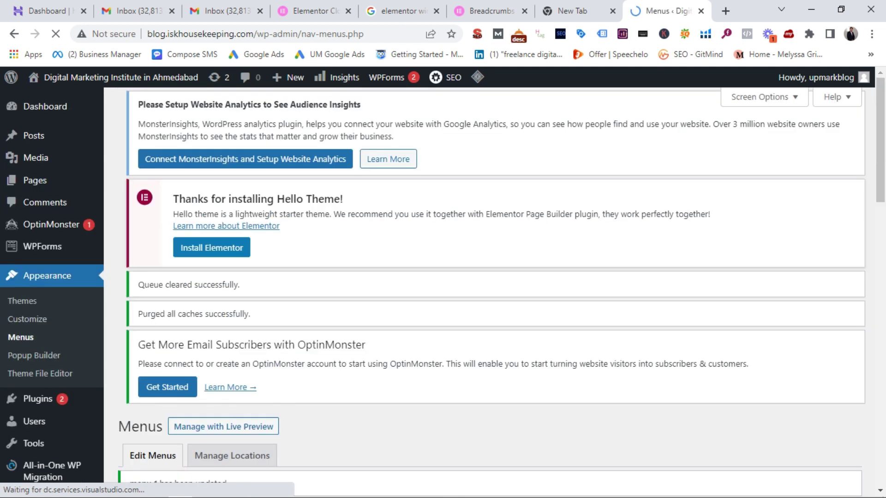
Go through the saved menu's items from Team under About us to Contact us, including the Services and Courses sub-items.
scroll(489, 277, down, 15)
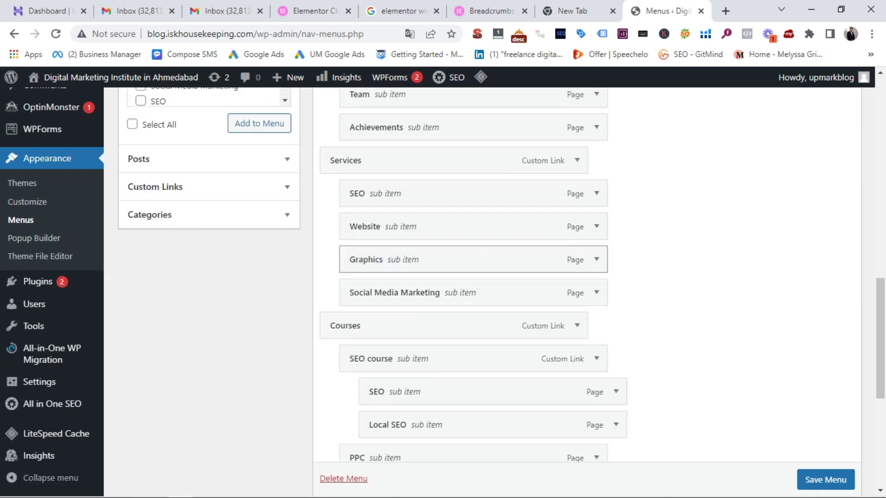
mouse_move(461, 193)
mouse_down()
mouse_move(461, 230)
mouse_move(461, 182)
mouse_move(462, 190)
mouse_up()
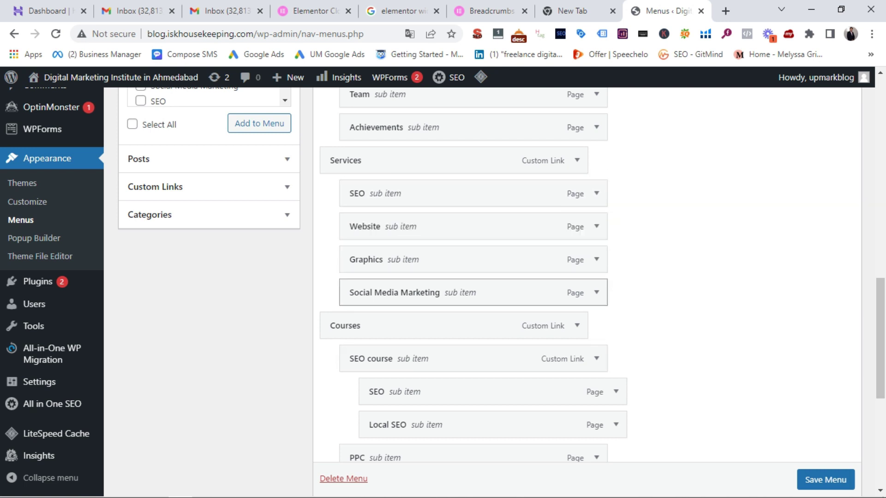
scroll(461, 293, up, 3)
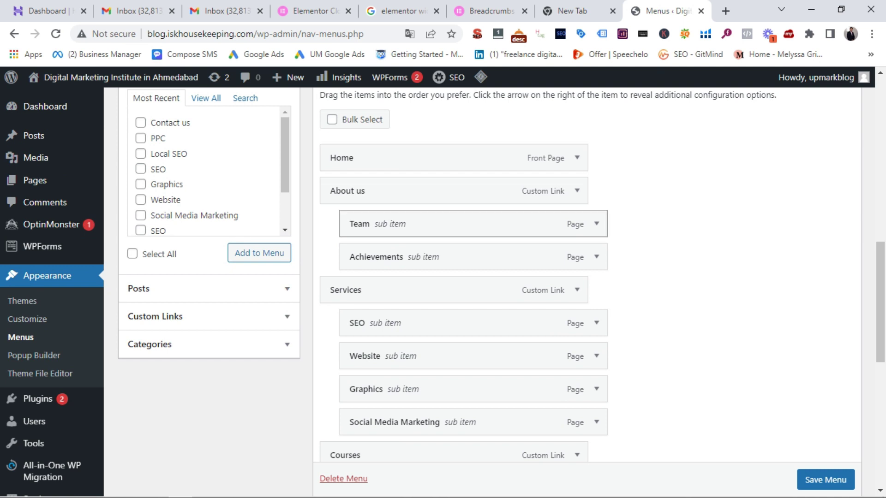
scroll(462, 224, down, 6)
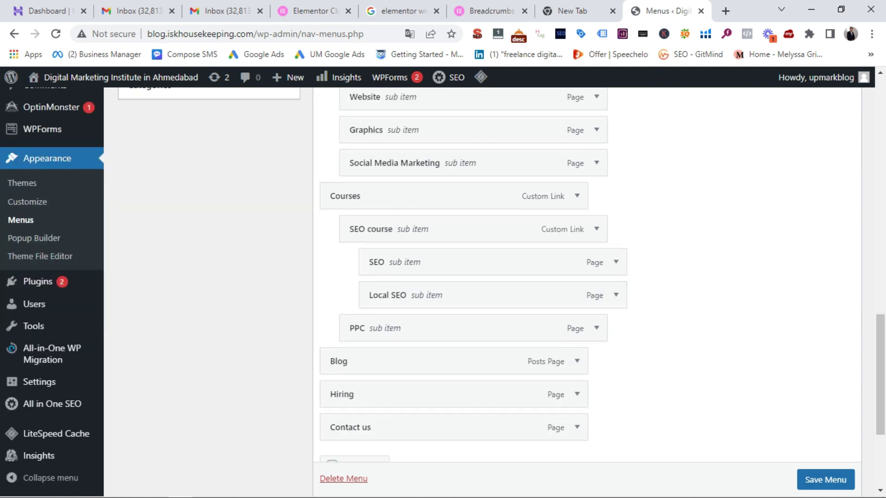
Load the site's home page, blog.iskhousekeeping.com, in the blank tab and check the About us submenu with its Achievements entry.
click(572, 10)
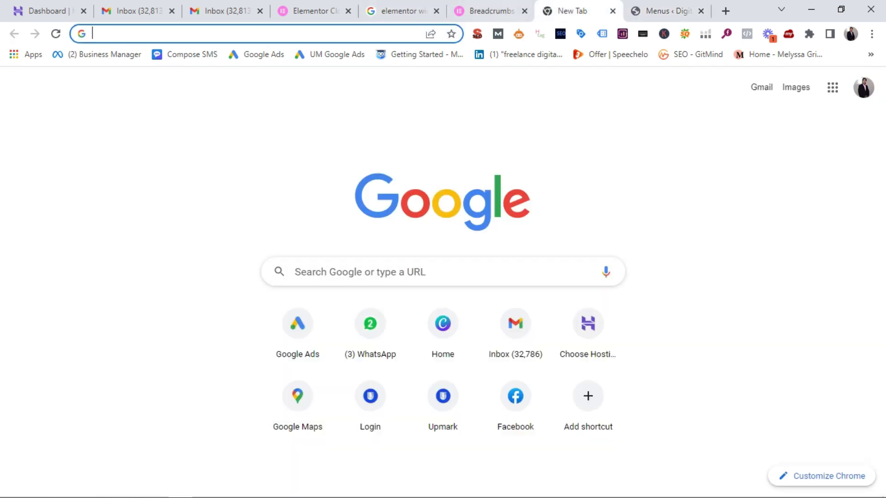
text(blo)
key(Return)
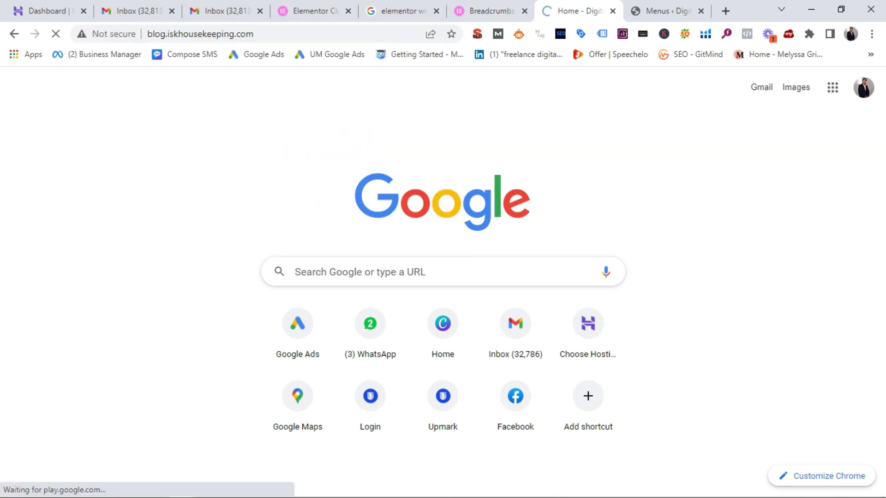
mouse_move(485, 183)
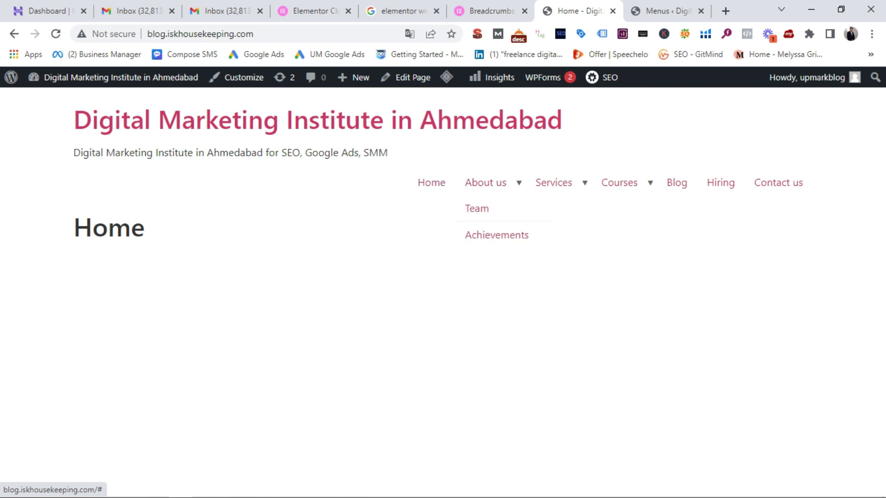
click(496, 235)
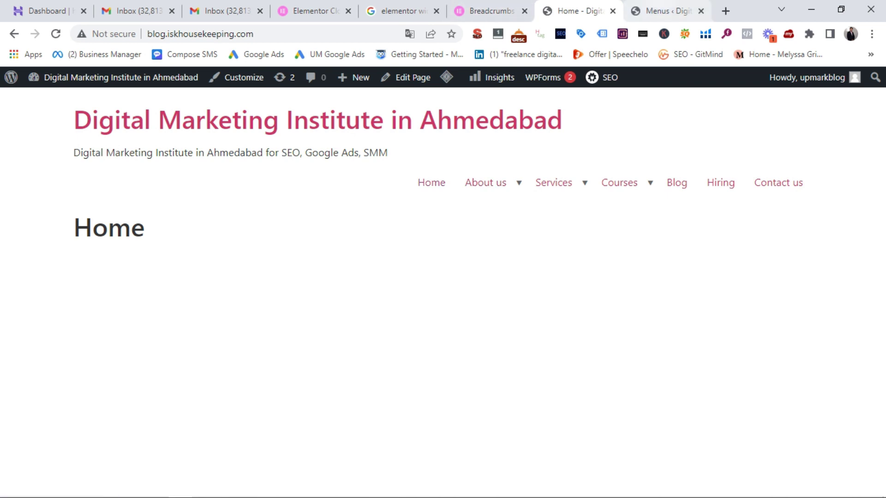
Compare the menu's Header display location setting in the menu editor with the navigation on the live home page.
click(665, 11)
scroll(483, 277, down, 5)
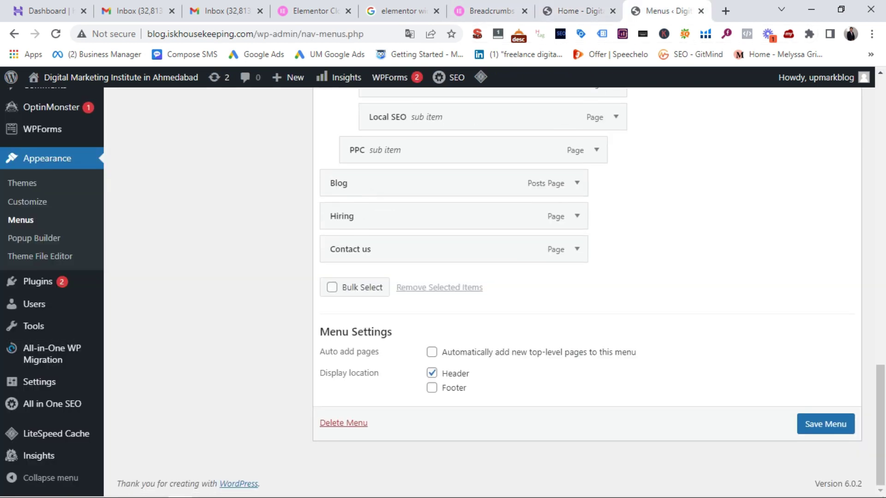
key(ctrl+Page_Up)
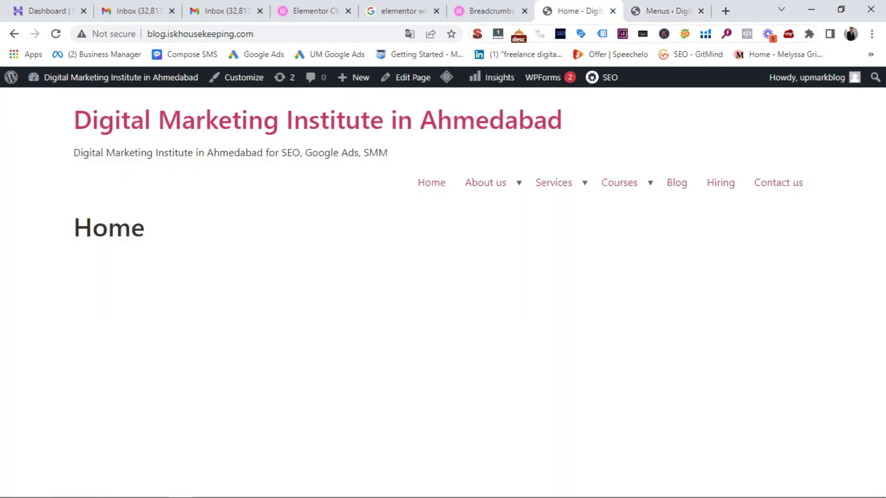
key(ctrl+Page_Up)
key(ctrl+Page_Down)
key(ctrl+Page_Down)
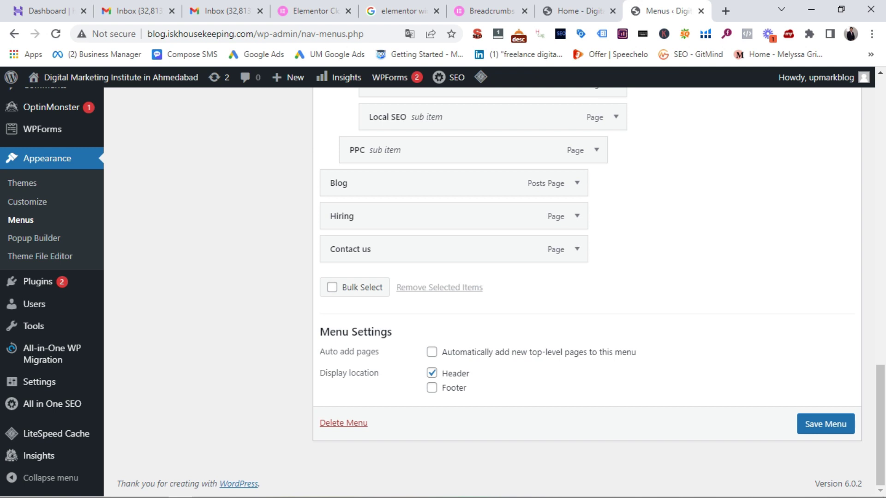
key(ctrl+Page_Up)
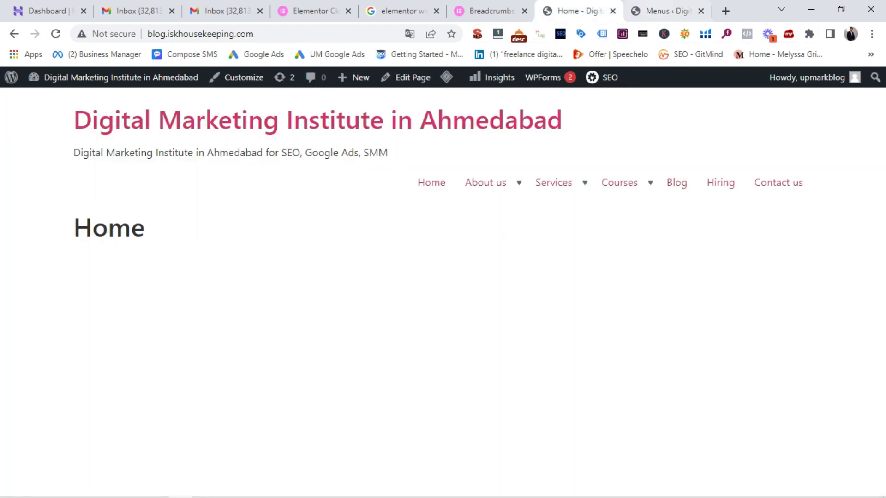
key(ctrl+Page_Down)
Review the whole menu structure once more down to the Menu Settings, and return to the live home page.
scroll(502, 277, up, 14)
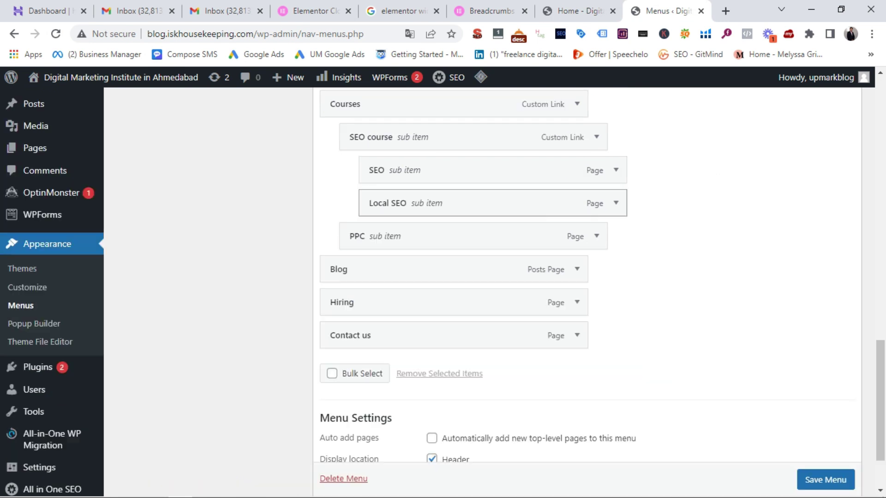
scroll(208, 383, down, 5)
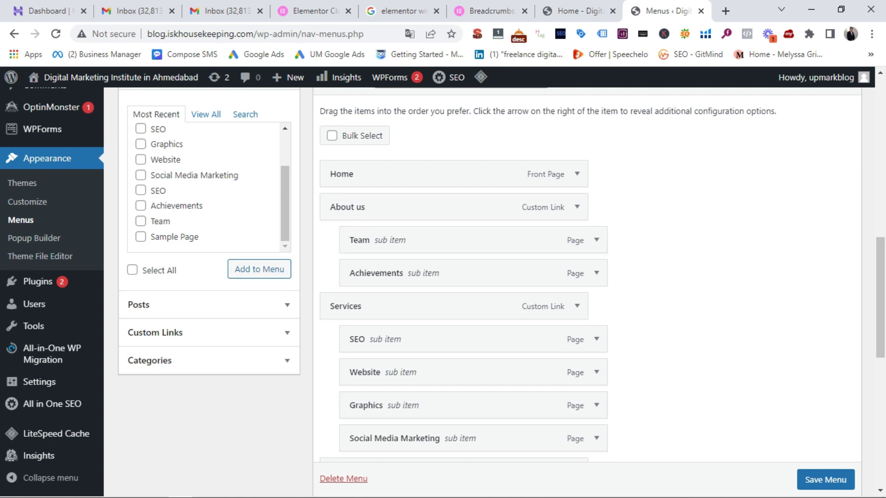
scroll(462, 273, down, 5)
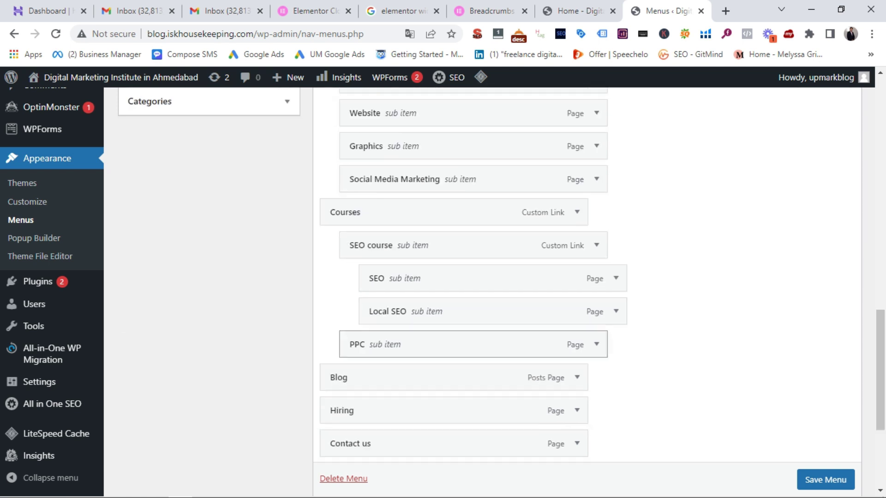
scroll(461, 276, down, 5)
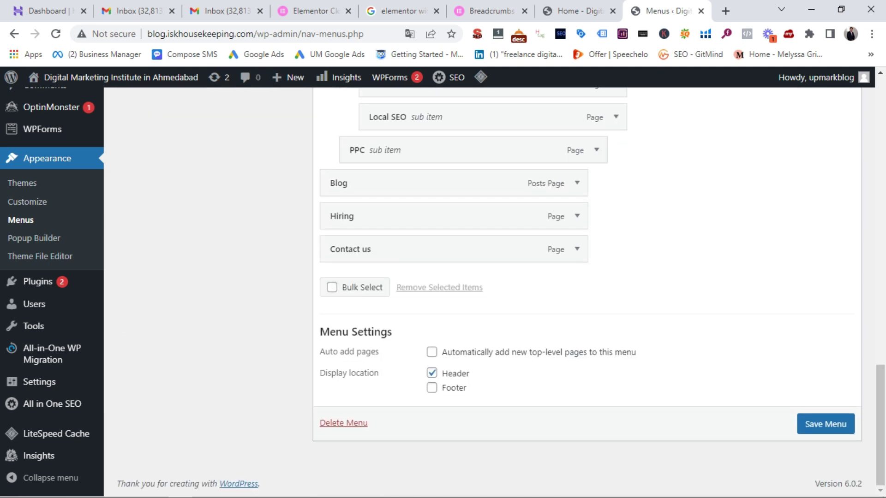
click(577, 10)
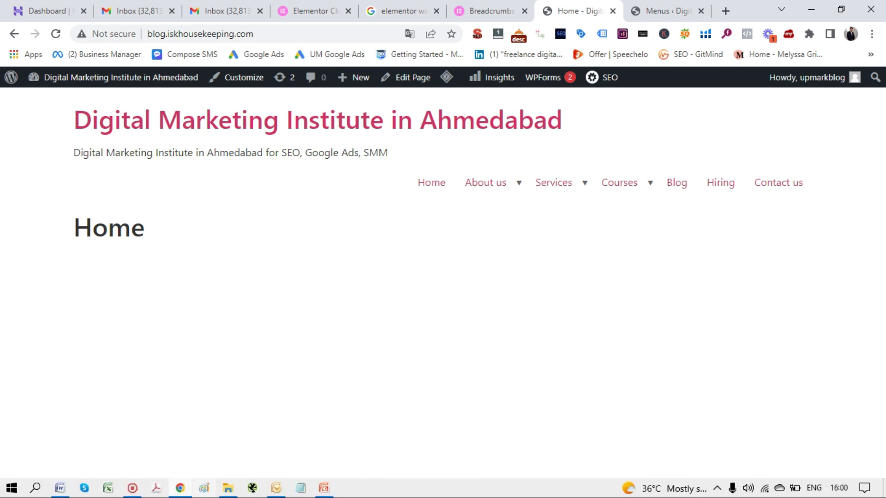
click(132, 488)
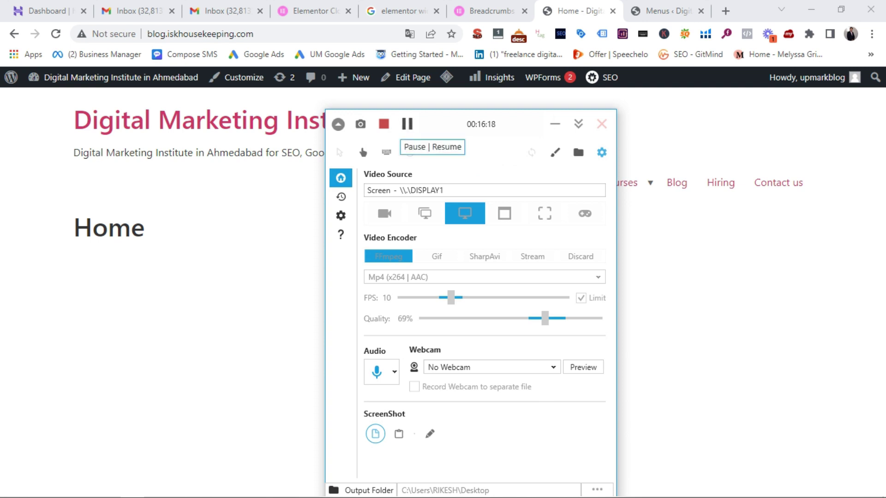
click(384, 124)
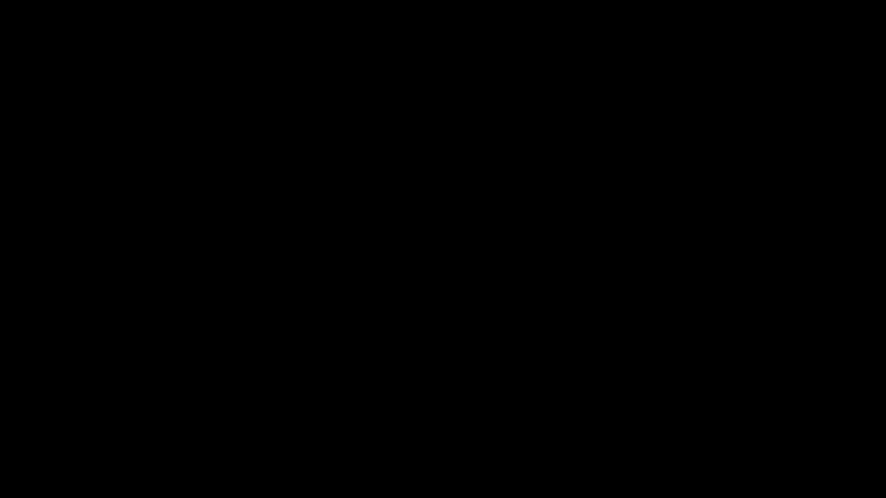